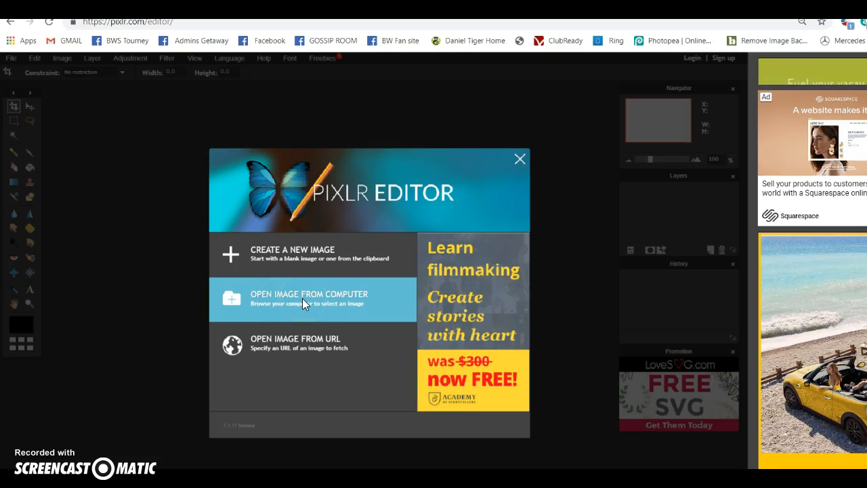
Step: Open the image "Double Trouble WITH QUESTION MARK" from the BWS PICTURES folder on the computer
{"action": "left_click", "coordinate": [302, 303]}
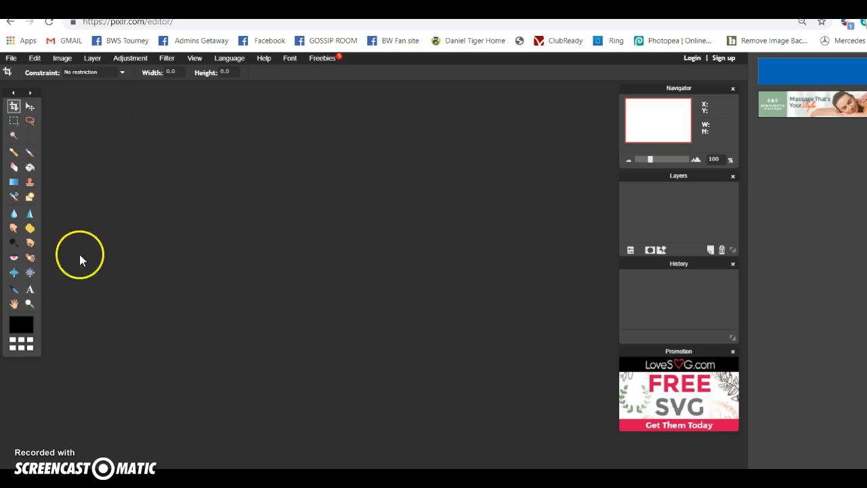
{"action": "left_click", "coordinate": [36, 290]}
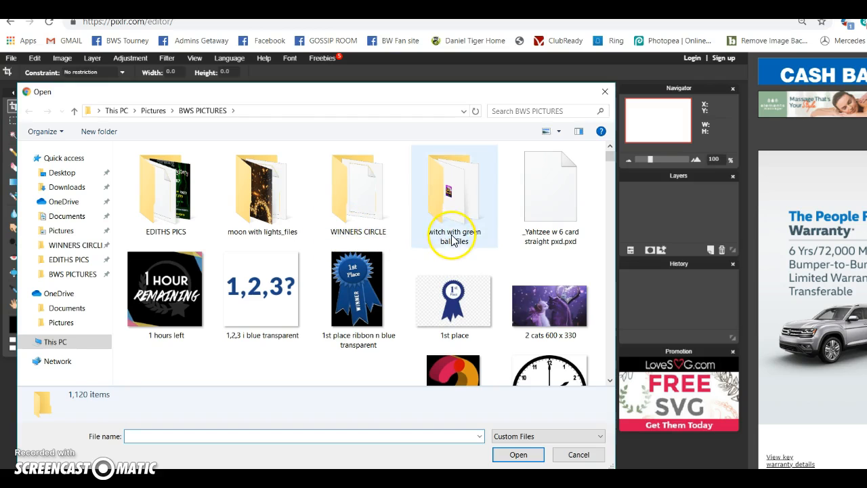
{"action": "scroll", "coordinate": [454, 272], "scroll_direction": "down", "scroll_amount": 5}
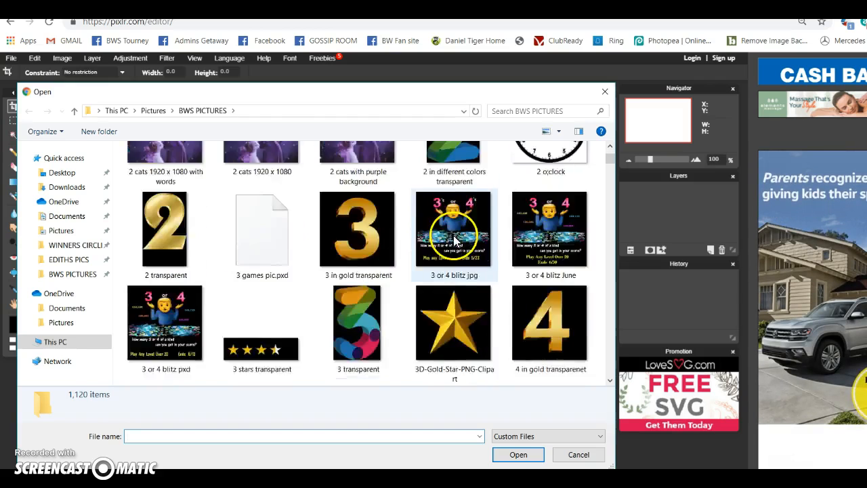
{"action": "scroll", "coordinate": [465, 258], "scroll_direction": "down", "scroll_amount": 15}
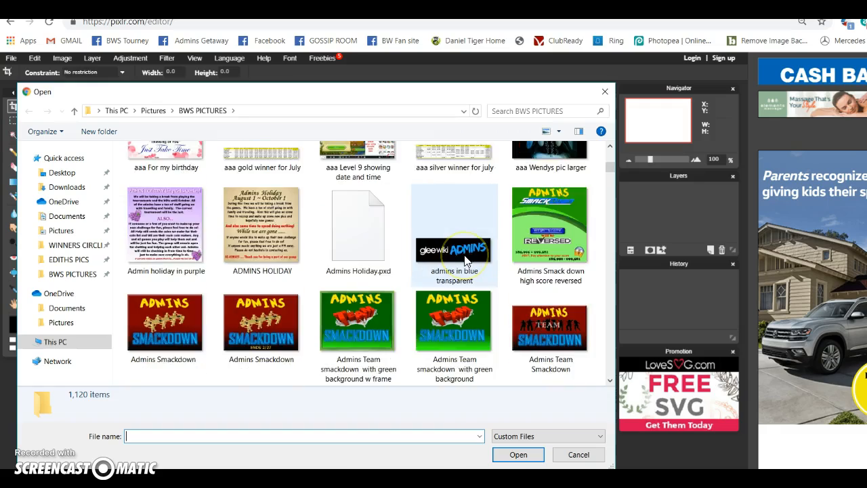
{"action": "scroll", "coordinate": [465, 260], "scroll_direction": "down", "scroll_amount": 15}
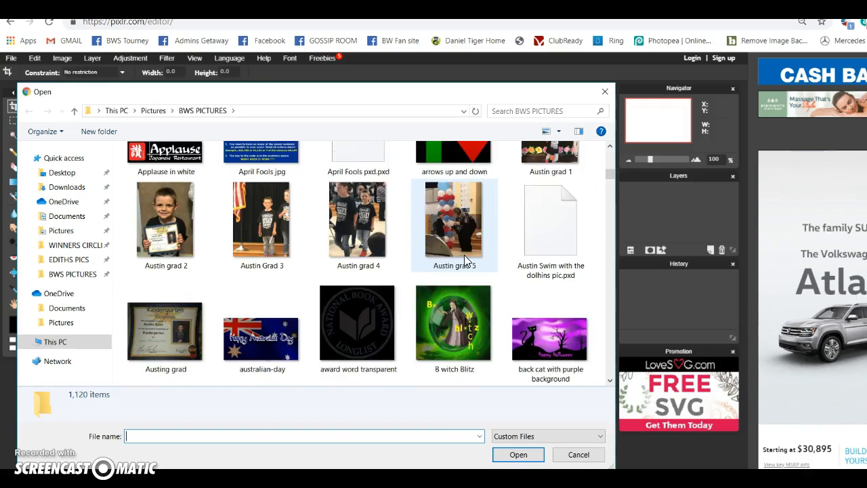
{"action": "scroll", "coordinate": [464, 260], "scroll_direction": "down", "scroll_amount": 5}
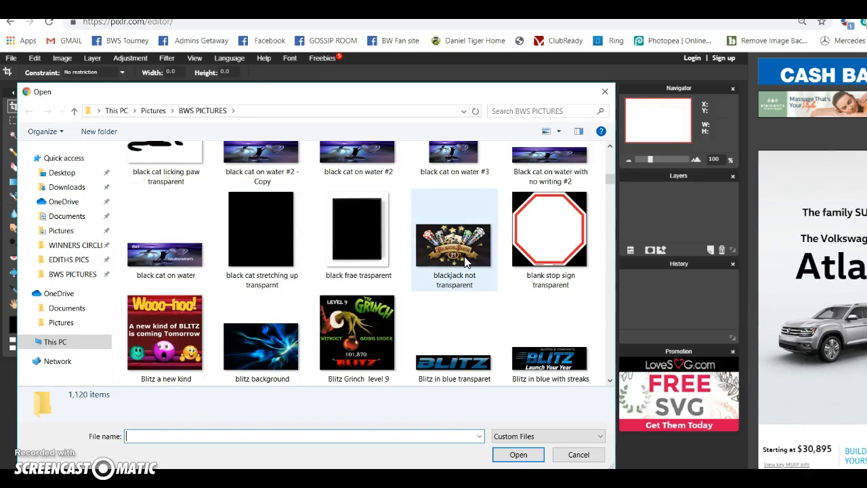
{"action": "scroll", "coordinate": [465, 262], "scroll_direction": "down", "scroll_amount": 5}
{"action": "scroll", "coordinate": [464, 263], "scroll_direction": "down", "scroll_amount": 5}
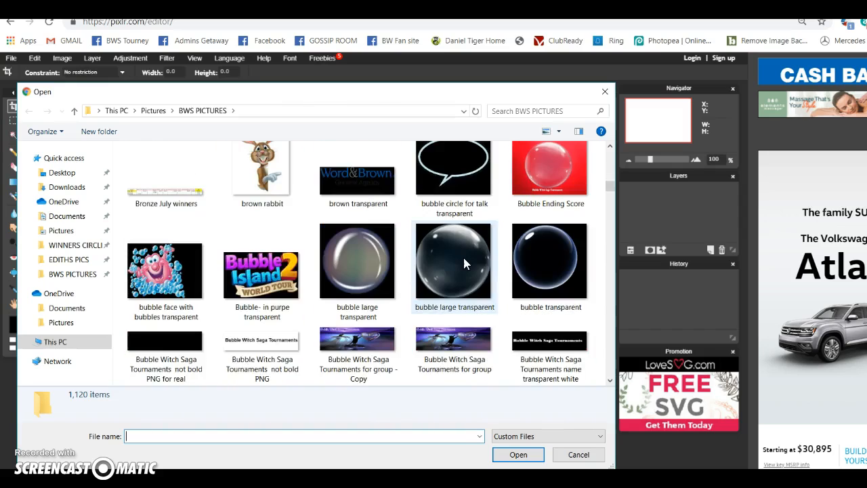
{"action": "scroll", "coordinate": [465, 263], "scroll_direction": "down", "scroll_amount": 15}
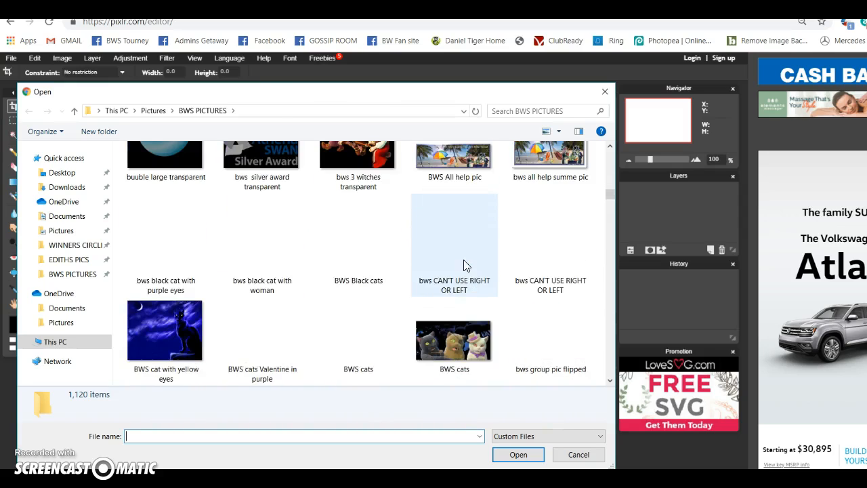
{"action": "scroll", "coordinate": [465, 264], "scroll_direction": "down", "scroll_amount": 5}
{"action": "scroll", "coordinate": [465, 265], "scroll_direction": "down", "scroll_amount": 5}
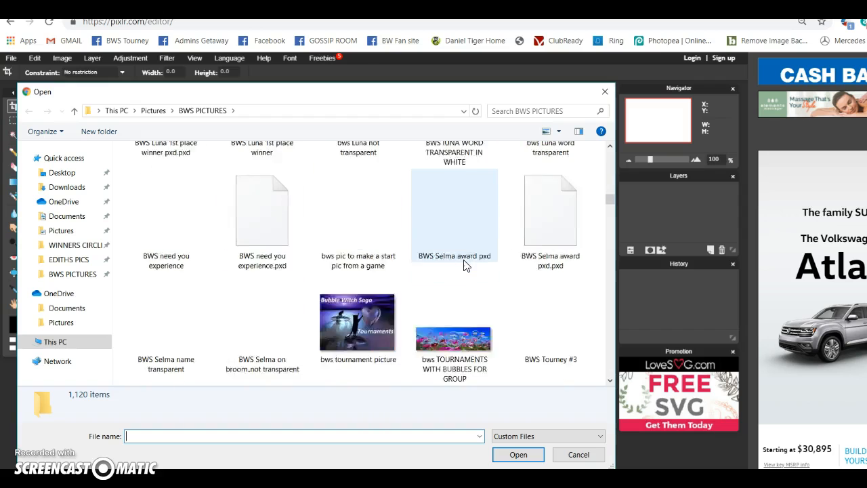
{"action": "scroll", "coordinate": [465, 265], "scroll_direction": "down", "scroll_amount": 3}
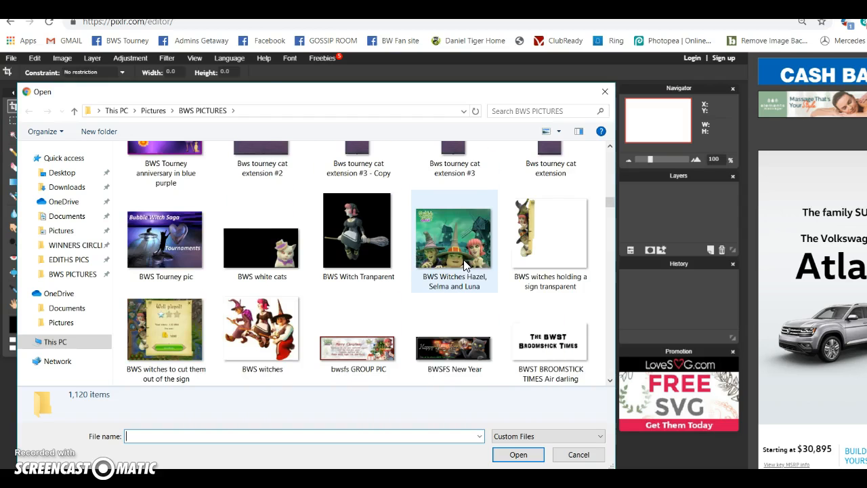
{"action": "scroll", "coordinate": [465, 265], "scroll_direction": "down", "scroll_amount": 10}
{"action": "scroll", "coordinate": [465, 265], "scroll_direction": "down", "scroll_amount": 8}
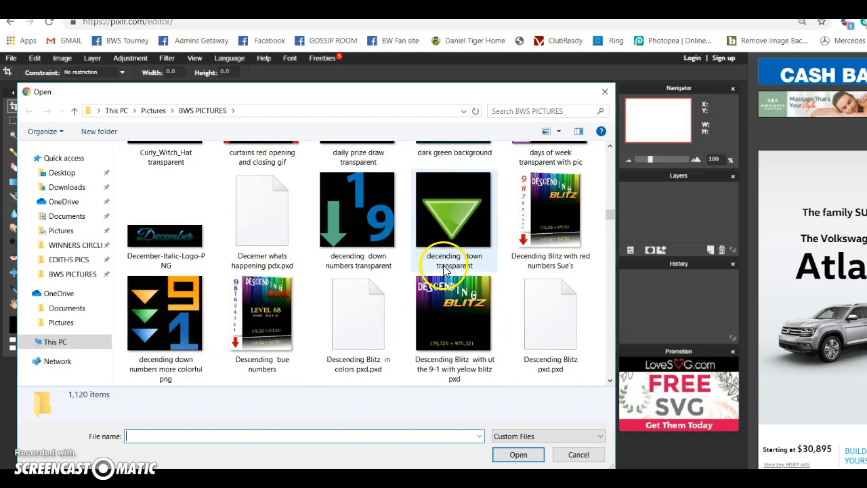
{"action": "scroll", "coordinate": [444, 270], "scroll_direction": "down", "scroll_amount": 3}
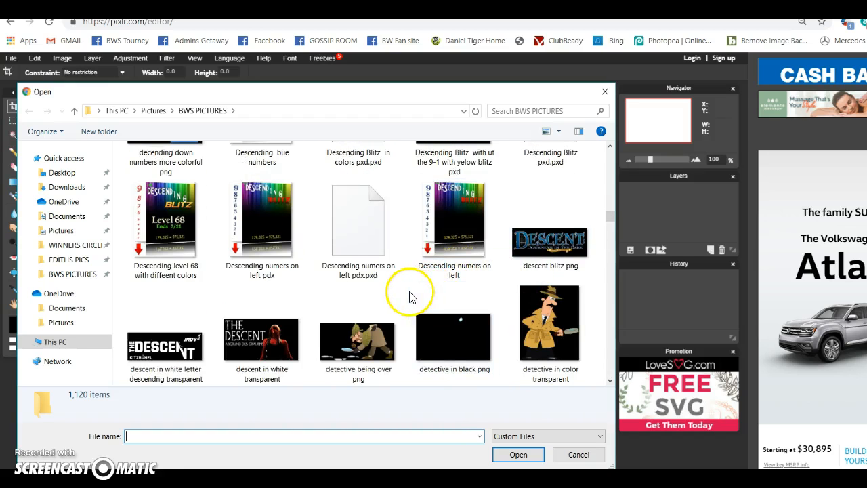
{"action": "scroll", "coordinate": [409, 297], "scroll_direction": "down", "scroll_amount": 3}
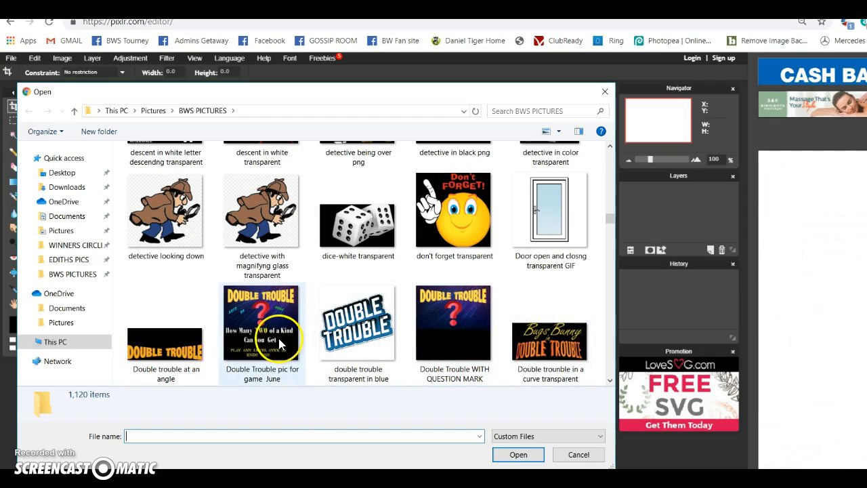
{"action": "scroll", "coordinate": [539, 284], "scroll_direction": "down", "scroll_amount": 1}
{"action": "scroll", "coordinate": [423, 278], "scroll_direction": "down", "scroll_amount": 5}
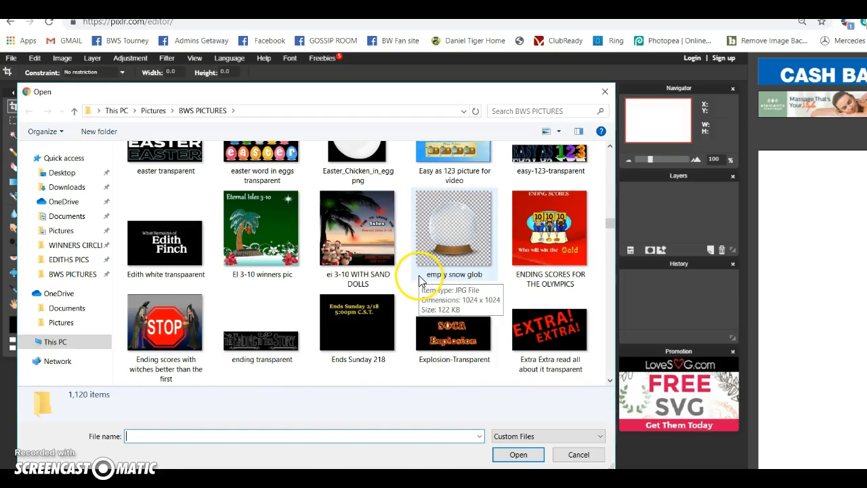
{"action": "scroll", "coordinate": [418, 285], "scroll_direction": "down", "scroll_amount": 3}
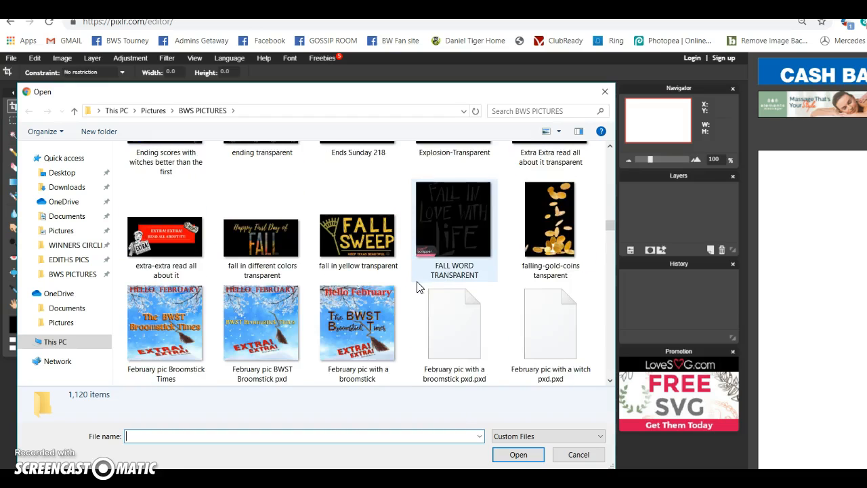
{"action": "scroll", "coordinate": [417, 288], "scroll_direction": "up", "scroll_amount": 2}
{"action": "scroll", "coordinate": [416, 283], "scroll_direction": "up", "scroll_amount": 6}
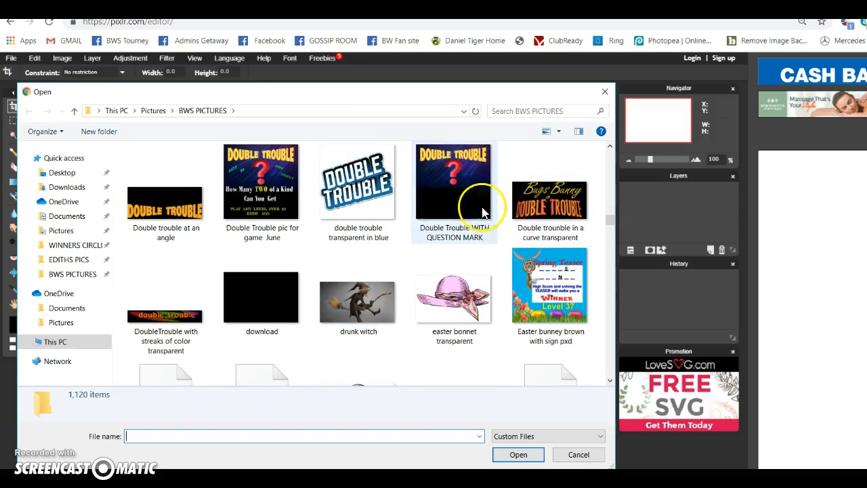
{"action": "left_click", "coordinate": [450, 197]}
{"action": "left_click", "coordinate": [532, 454]}
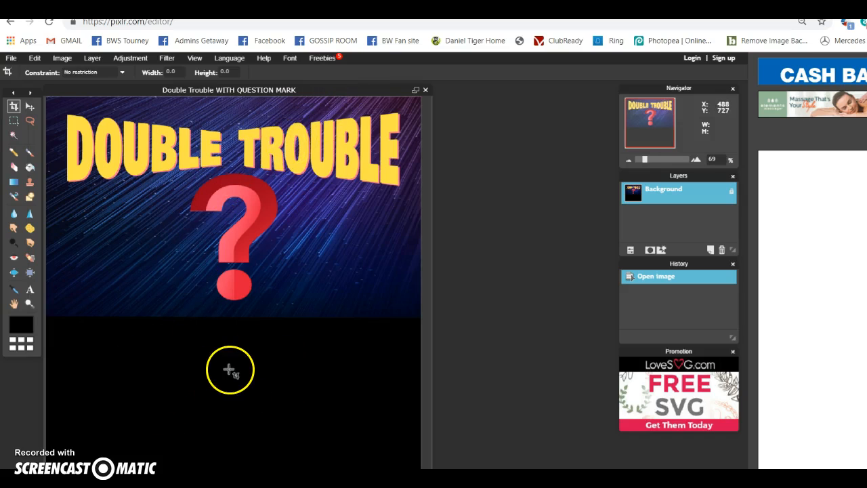
Step: Add the text "Level 114" in the black area below the question mark, keeping the text settings clear of the image
{"action": "left_click", "coordinate": [29, 290]}
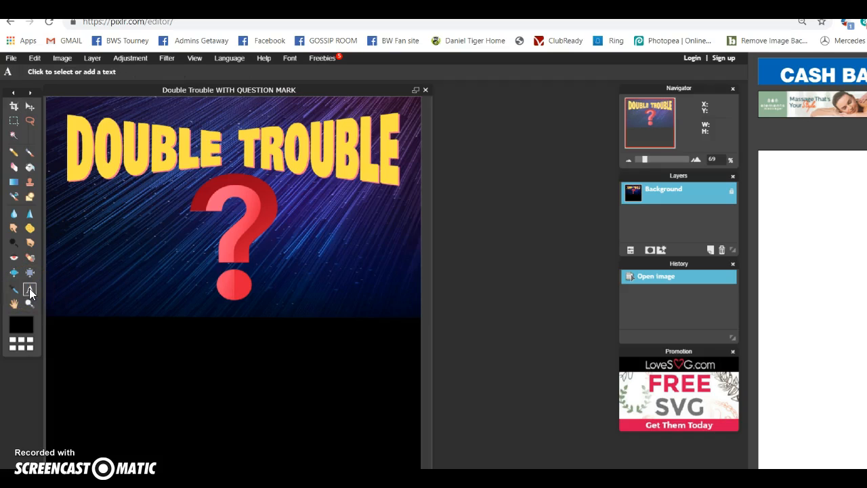
{"action": "left_click", "coordinate": [126, 352]}
{"action": "left_click", "coordinate": [126, 352]}
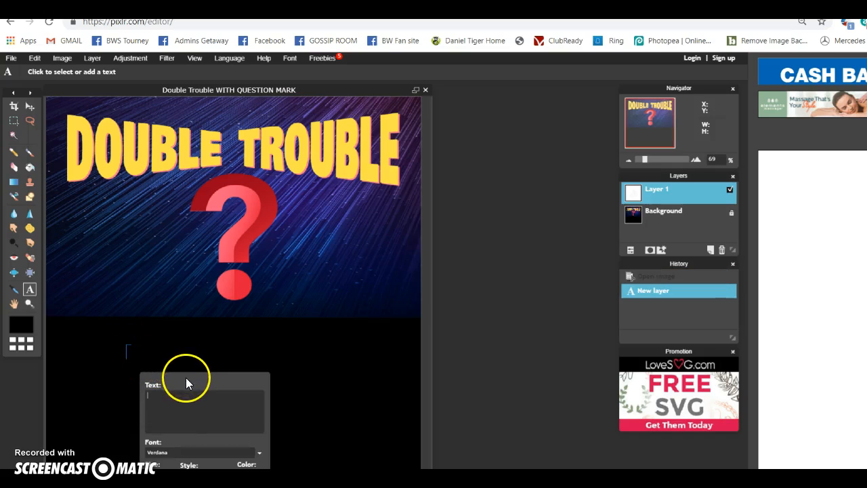
{"action": "left_click_drag", "start_coordinate": [207, 381], "coordinate": [517, 151]}
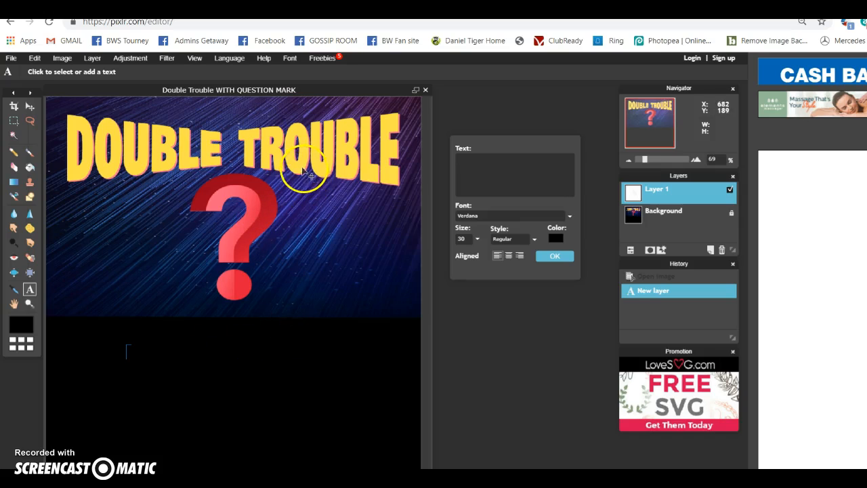
{"action": "left_click", "coordinate": [465, 156]}
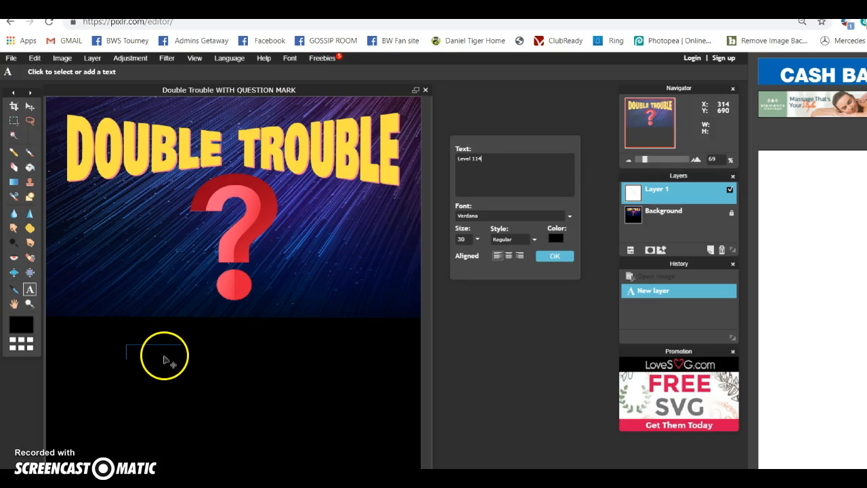
Step: Set the colour of the "Level 114" text to bright yellow (#f4fc08)
{"action": "left_click", "coordinate": [558, 236]}
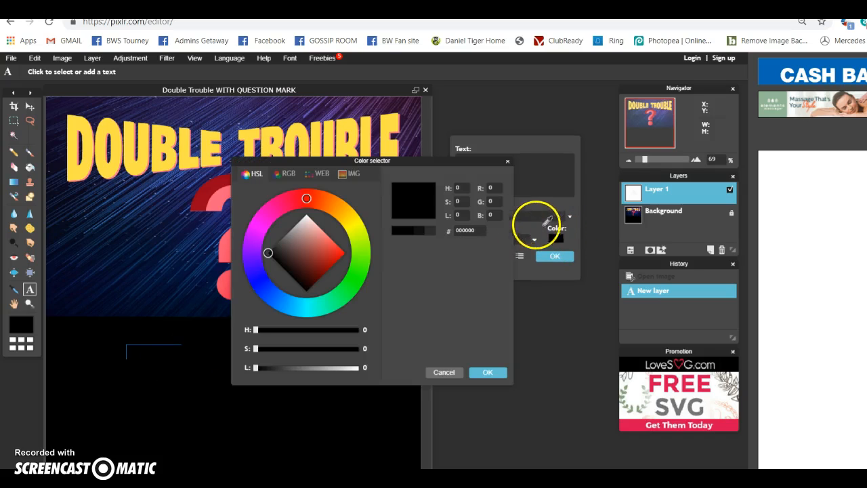
{"action": "left_click", "coordinate": [355, 227]}
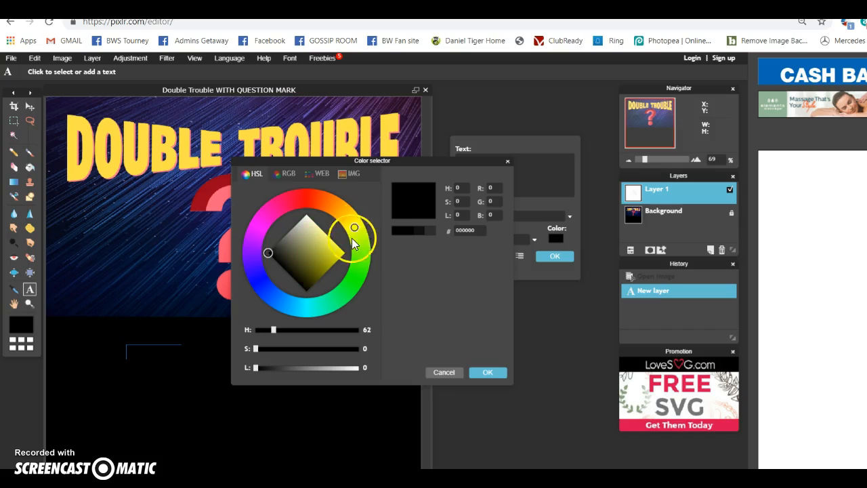
{"action": "left_click", "coordinate": [344, 252]}
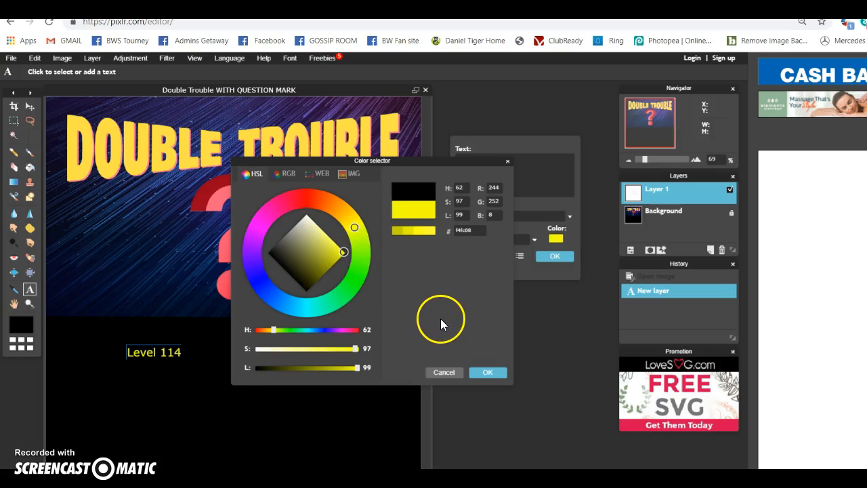
{"action": "left_click", "coordinate": [488, 373]}
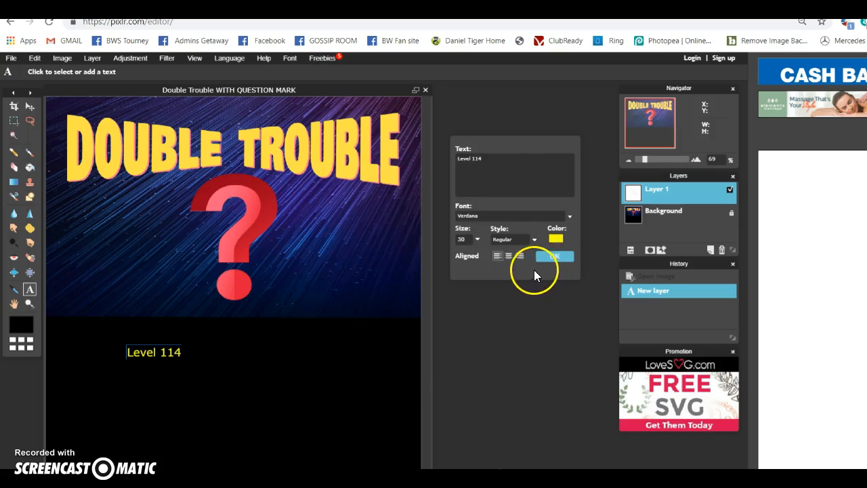
Step: Try other hues such as red on the "Level 114" text and set its colour to golden yellow (#ffea03)
{"action": "left_click", "coordinate": [555, 237]}
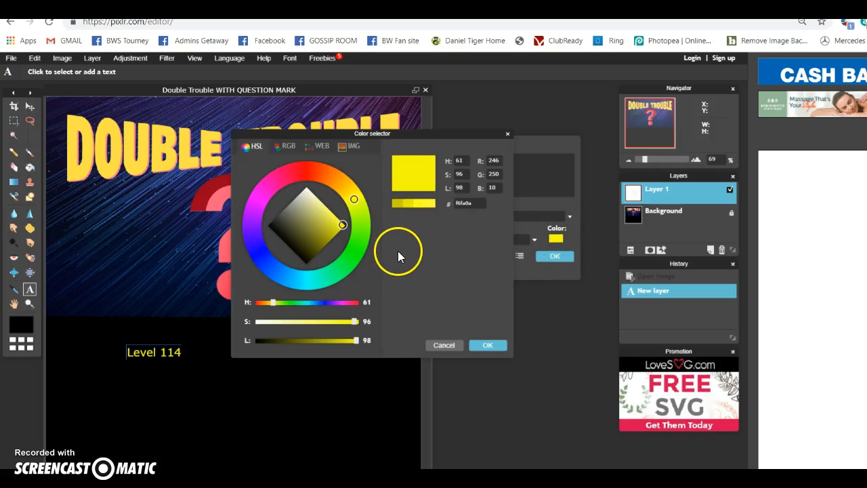
{"action": "left_click", "coordinate": [303, 169]}
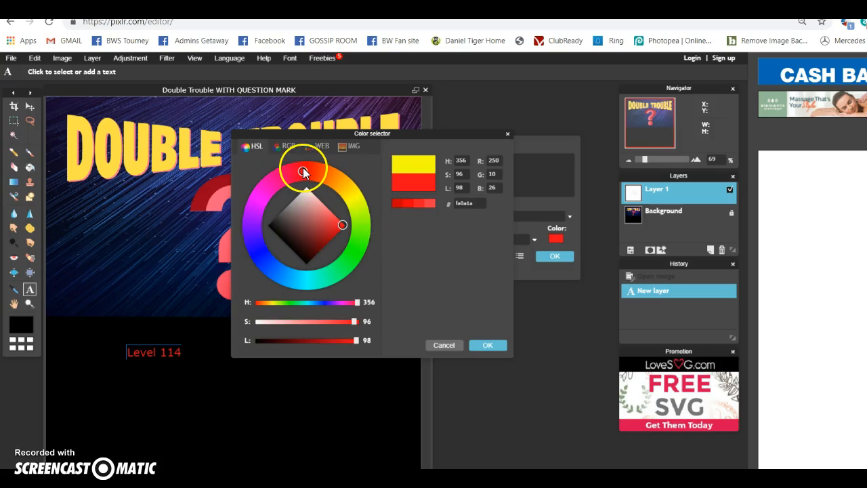
{"action": "left_click", "coordinate": [254, 215]}
{"action": "left_click", "coordinate": [286, 276]}
{"action": "mouse_move", "coordinate": [286, 277]}
{"action": "left_mouse_down"}
{"action": "mouse_move", "coordinate": [330, 276]}
{"action": "mouse_move", "coordinate": [362, 218]}
{"action": "mouse_move", "coordinate": [341, 182]}
{"action": "mouse_move", "coordinate": [274, 183]}
{"action": "mouse_move", "coordinate": [248, 213]}
{"action": "mouse_move", "coordinate": [313, 179]}
{"action": "mouse_move", "coordinate": [296, 172]}
{"action": "left_mouse_up"}
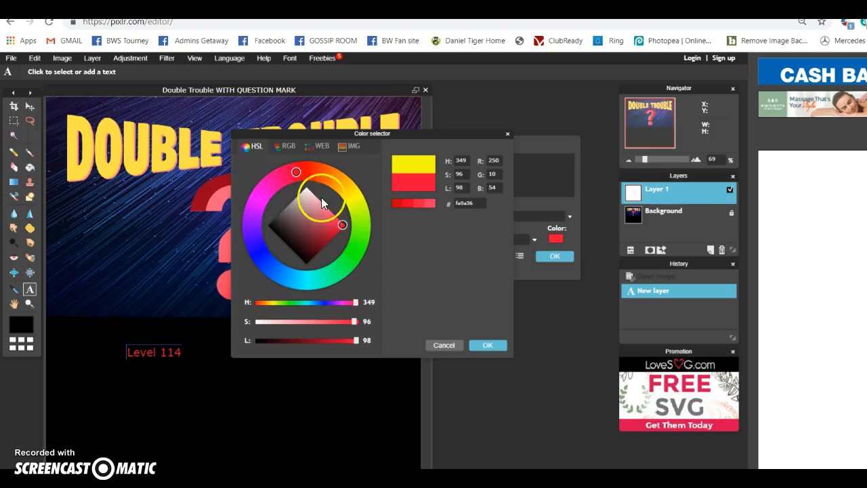
{"action": "mouse_move", "coordinate": [348, 226]}
{"action": "left_mouse_down"}
{"action": "mouse_move", "coordinate": [319, 229]}
{"action": "mouse_move", "coordinate": [355, 238]}
{"action": "mouse_move", "coordinate": [316, 212]}
{"action": "mouse_move", "coordinate": [300, 217]}
{"action": "mouse_move", "coordinate": [295, 238]}
{"action": "mouse_move", "coordinate": [285, 216]}
{"action": "mouse_move", "coordinate": [306, 199]}
{"action": "mouse_move", "coordinate": [337, 223]}
{"action": "left_mouse_up"}
{"action": "left_click", "coordinate": [352, 193]}
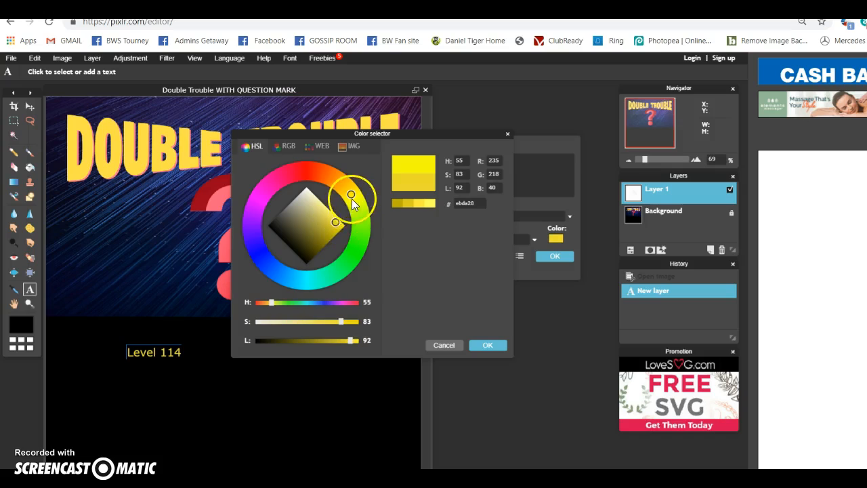
{"action": "left_click", "coordinate": [345, 225]}
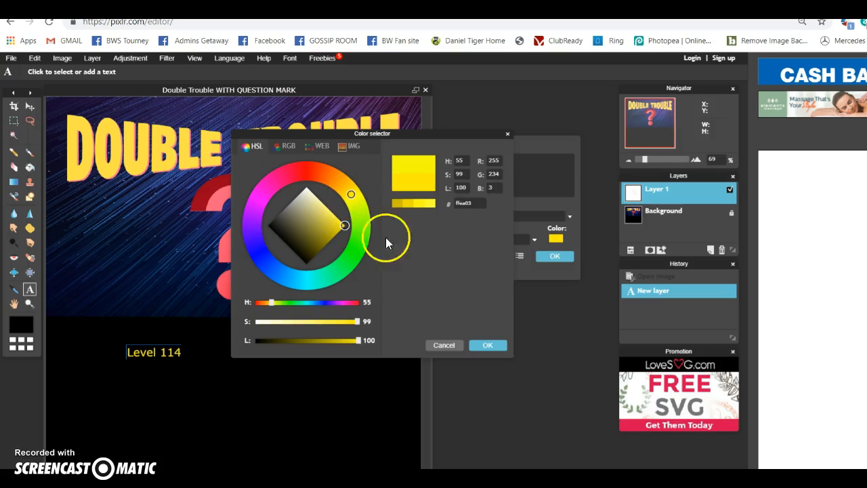
{"action": "left_click", "coordinate": [489, 345]}
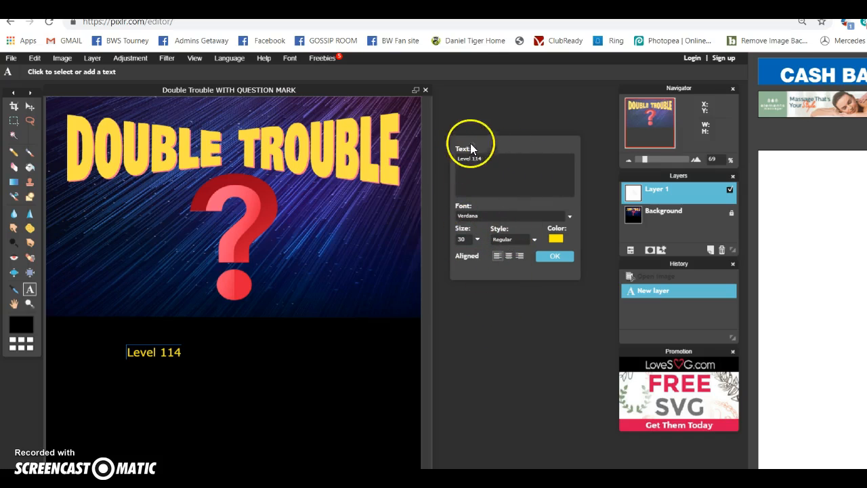
Step: Make the "Level 114" text bold and enlarge it to size 116
{"action": "left_click", "coordinate": [501, 245]}
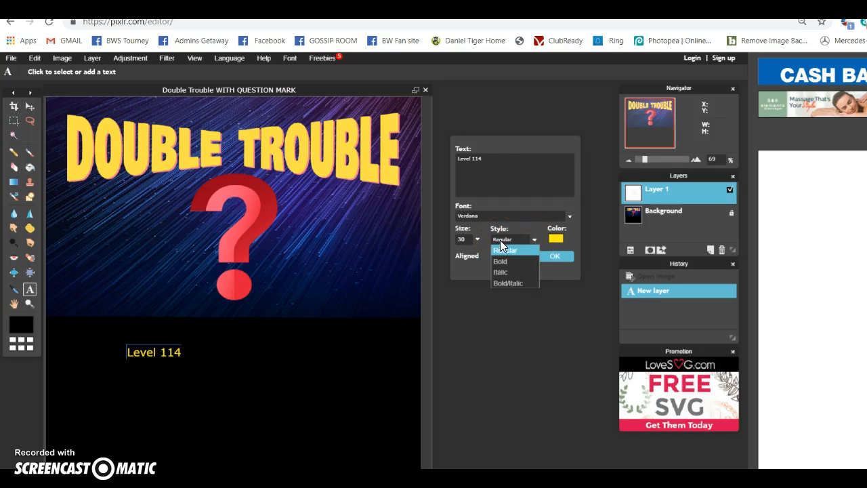
{"action": "left_click", "coordinate": [505, 263]}
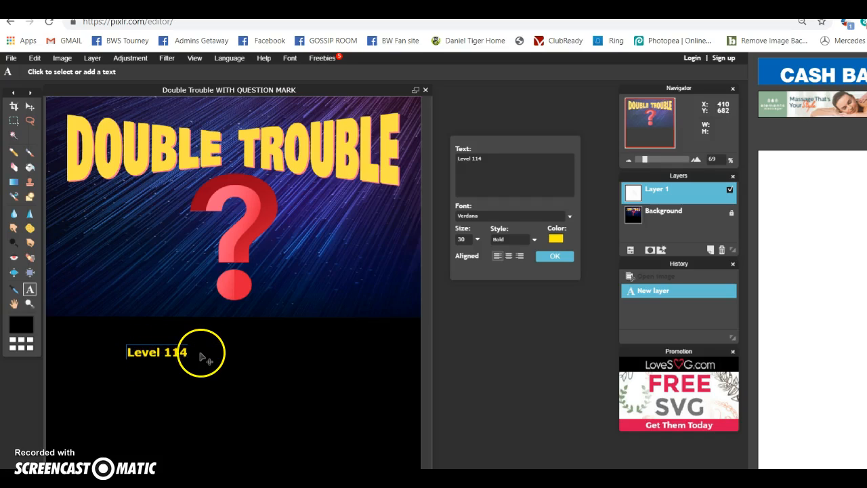
{"action": "left_click", "coordinate": [478, 241]}
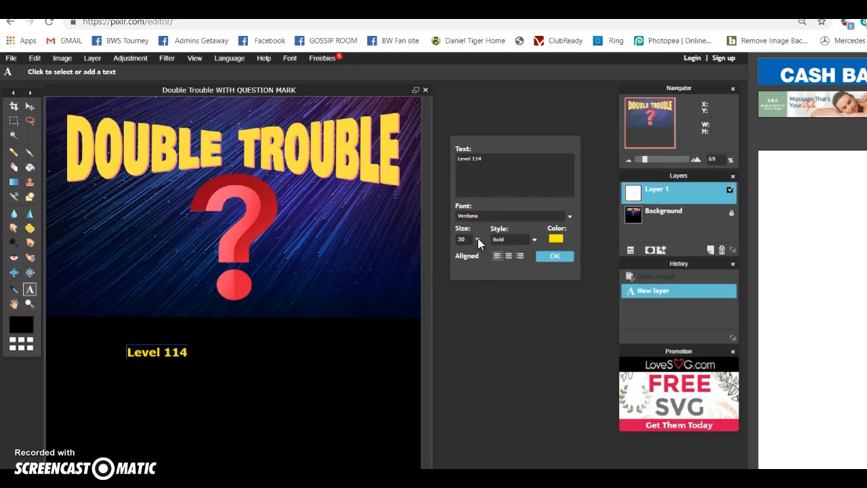
{"action": "mouse_move", "coordinate": [428, 256]}
{"action": "left_mouse_down"}
{"action": "mouse_move", "coordinate": [440, 258]}
{"action": "mouse_move", "coordinate": [431, 256]}
{"action": "left_mouse_up"}
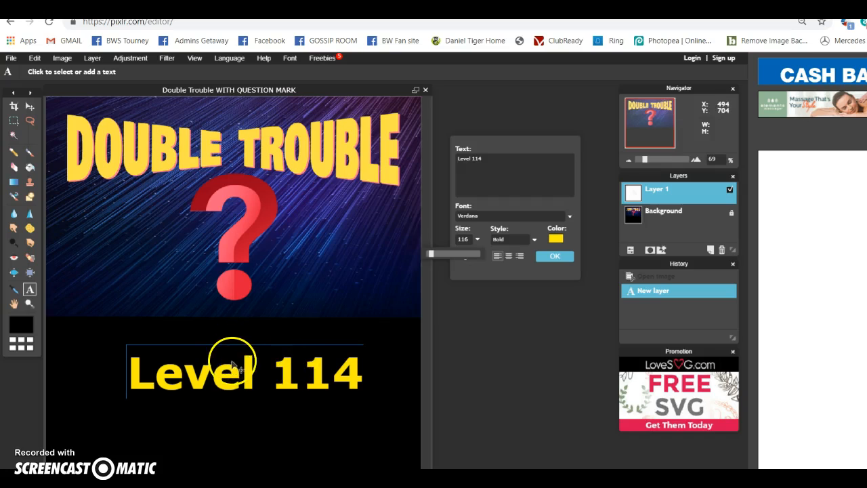
Step: Move the "Level 114" text up to just beneath the blue artwork and add an extra space between "Level" and "114"
{"action": "left_click_drag", "start_coordinate": [226, 363], "coordinate": [210, 331]}
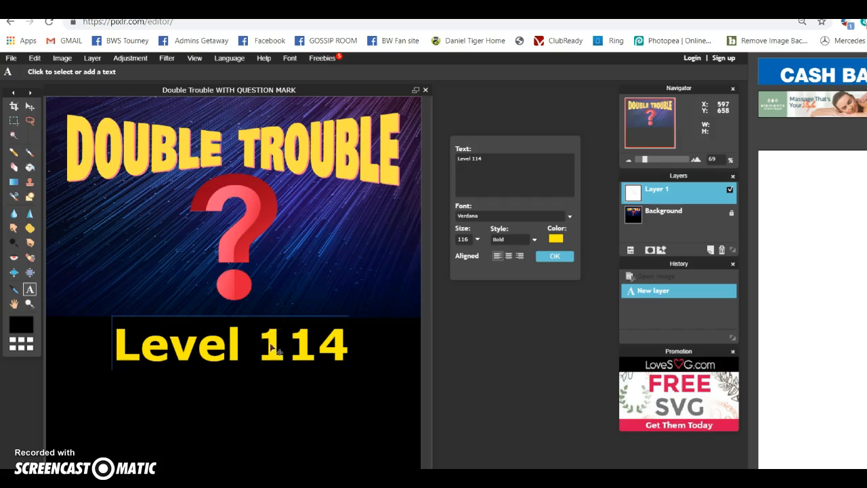
{"action": "left_click", "coordinate": [472, 159]}
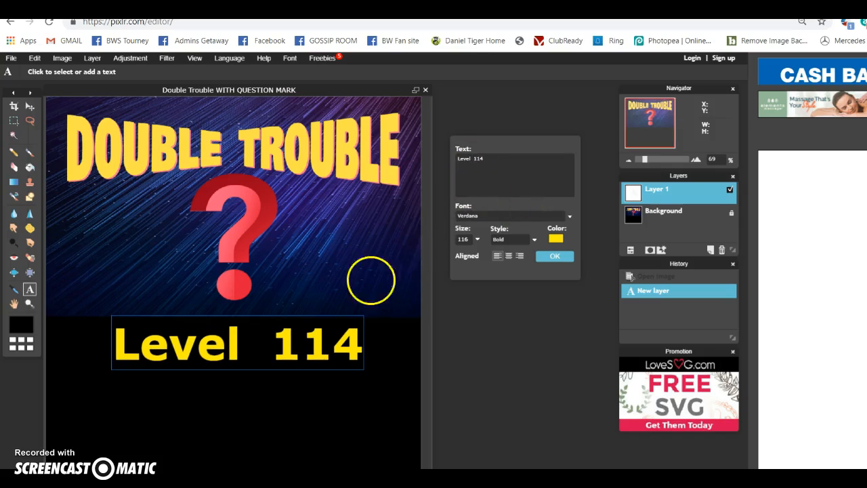
{"action": "mouse_move", "coordinate": [249, 353]}
{"action": "left_mouse_down"}
{"action": "mouse_move", "coordinate": [248, 81]}
{"action": "mouse_move", "coordinate": [242, 113]}
{"action": "mouse_move", "coordinate": [263, 308]}
{"action": "mouse_move", "coordinate": [244, 356]}
{"action": "left_mouse_up"}
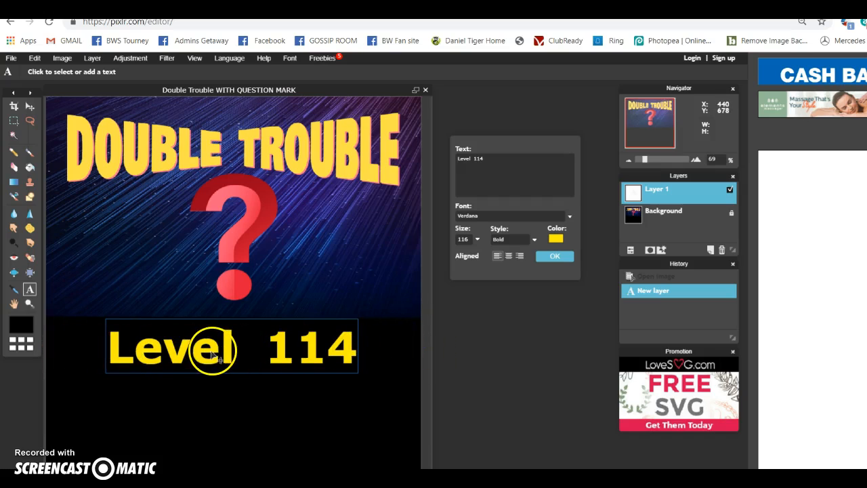
{"action": "left_click_drag", "start_coordinate": [246, 350], "coordinate": [245, 349]}
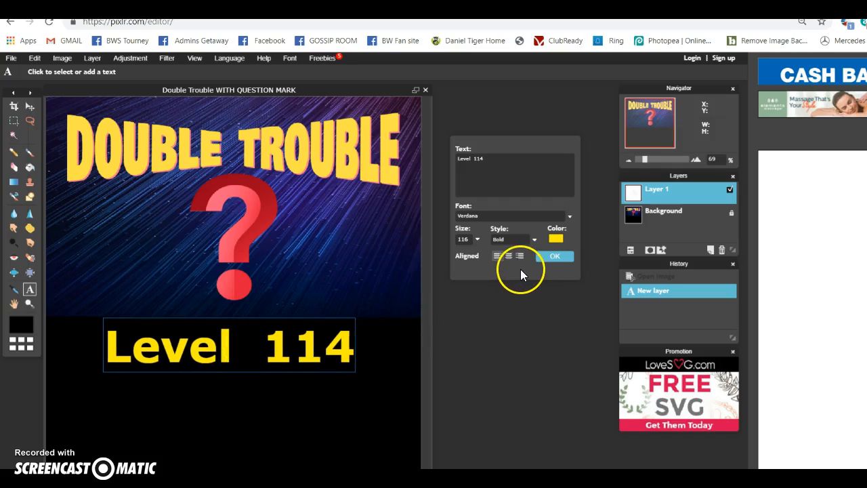
Step: Preview several fonts on the "Level 114" text and set its font to Brush Script MT
{"action": "left_click", "coordinate": [476, 217]}
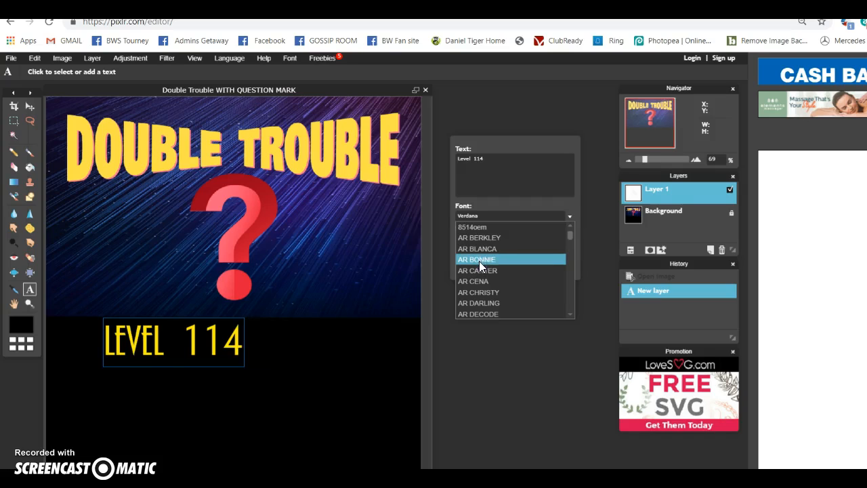
{"action": "left_click", "coordinate": [480, 281]}
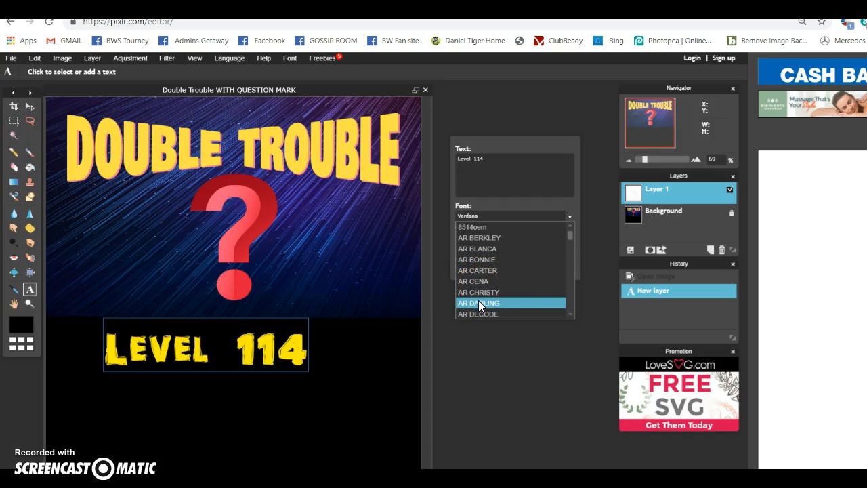
{"action": "left_click", "coordinate": [548, 250]}
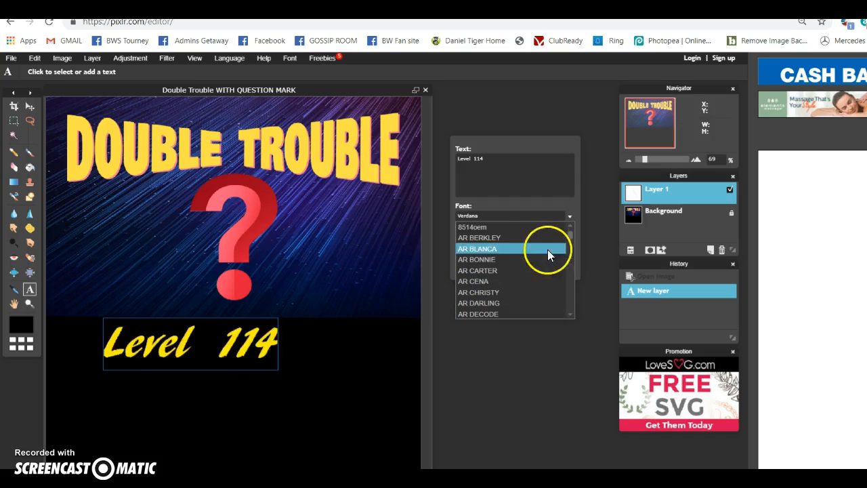
{"action": "left_click", "coordinate": [478, 315]}
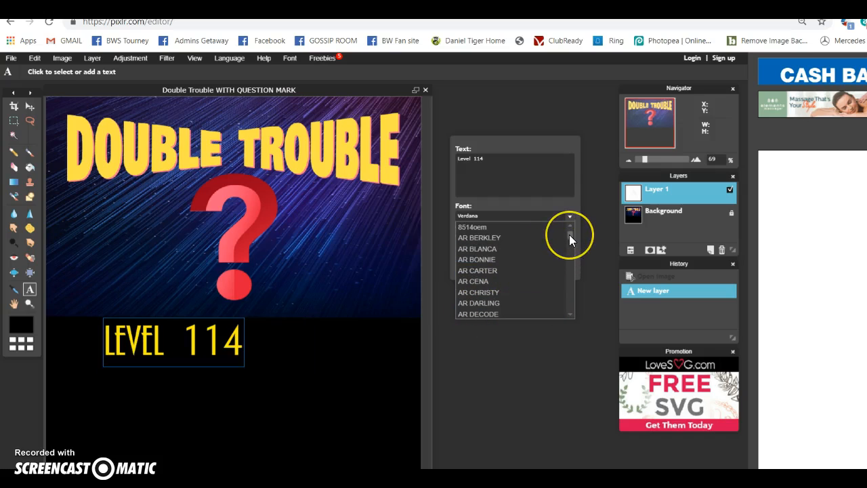
{"action": "left_click_drag", "start_coordinate": [569, 234], "coordinate": [570, 239]}
{"action": "left_click", "coordinate": [551, 231]}
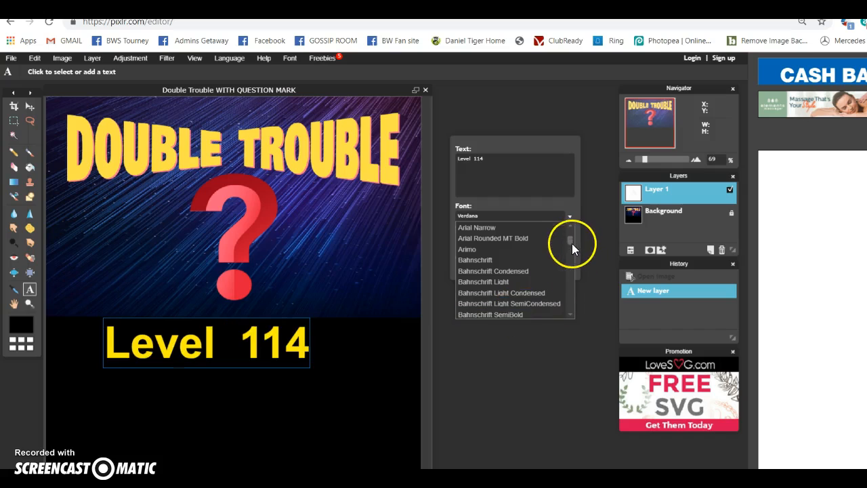
{"action": "scroll", "coordinate": [572, 246], "scroll_direction": "down", "scroll_amount": 3}
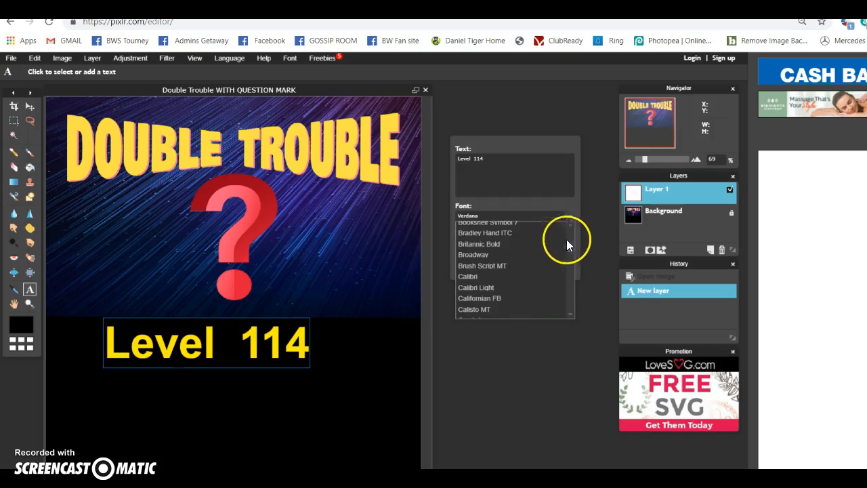
{"action": "left_click", "coordinate": [483, 265]}
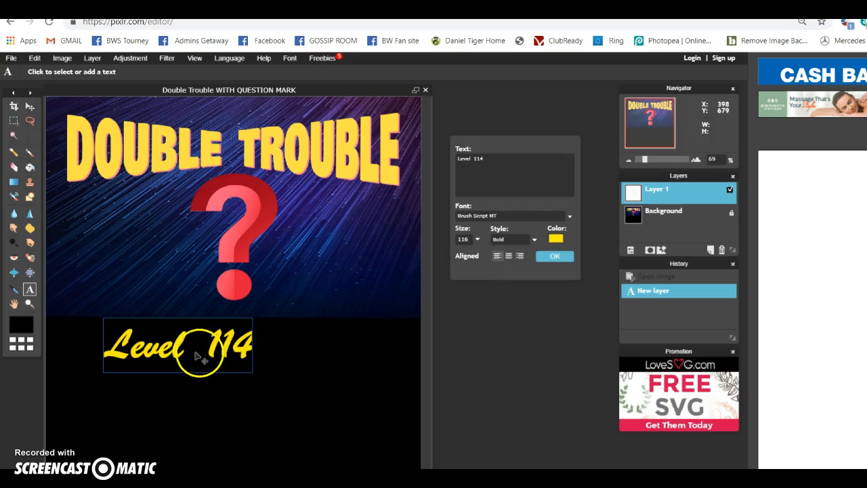
Step: Centre the "Level 114" text below the question mark, add a trailing space and apply the text
{"action": "left_click_drag", "start_coordinate": [194, 355], "coordinate": [236, 351]}
{"action": "left_click", "coordinate": [495, 158]}
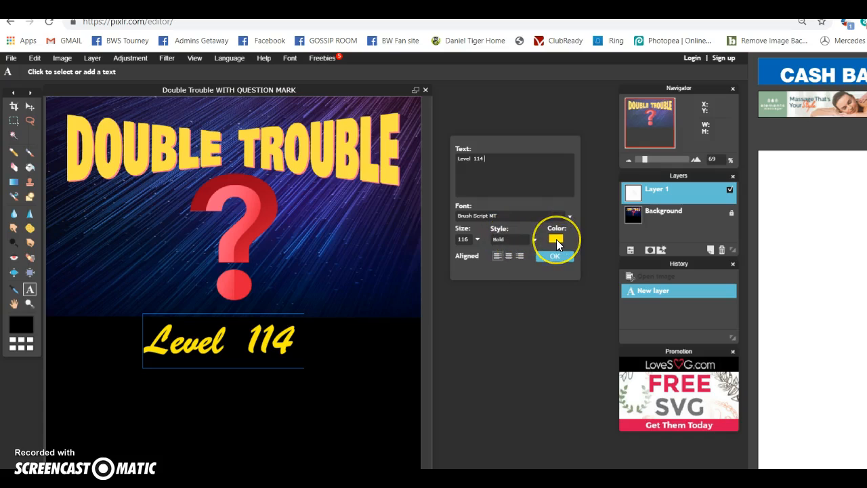
{"action": "left_click", "coordinate": [499, 171]}
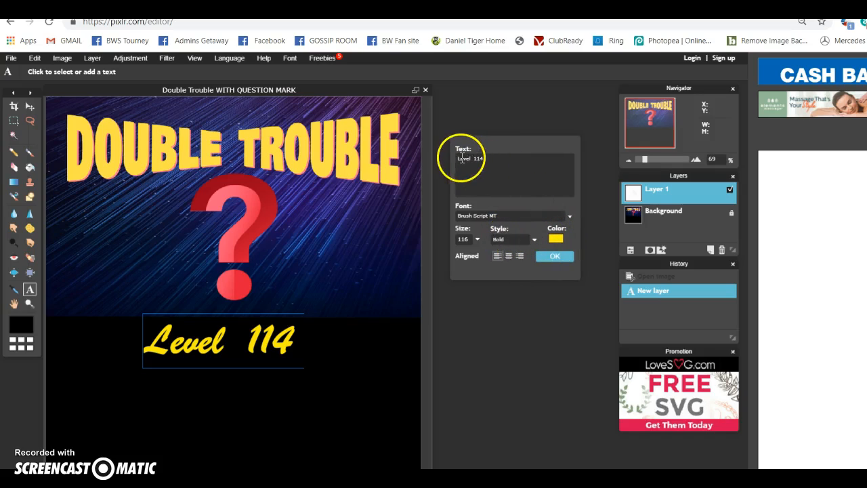
{"action": "left_click", "coordinate": [519, 208]}
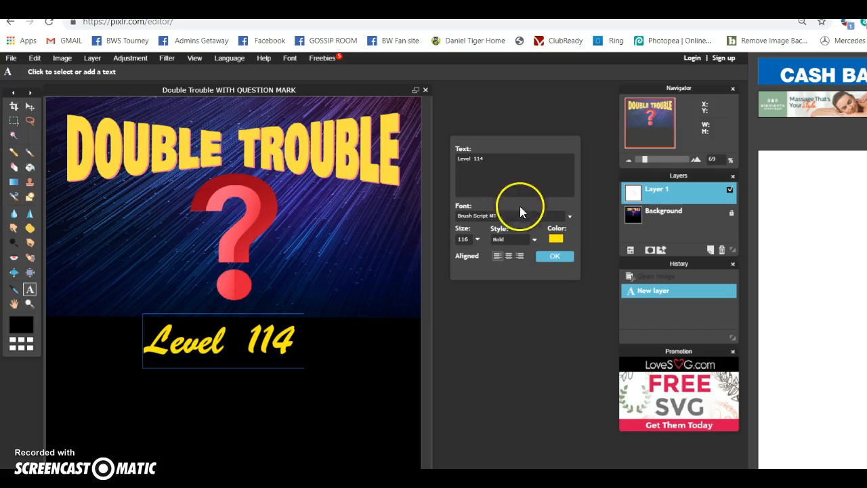
{"action": "left_click", "coordinate": [557, 255]}
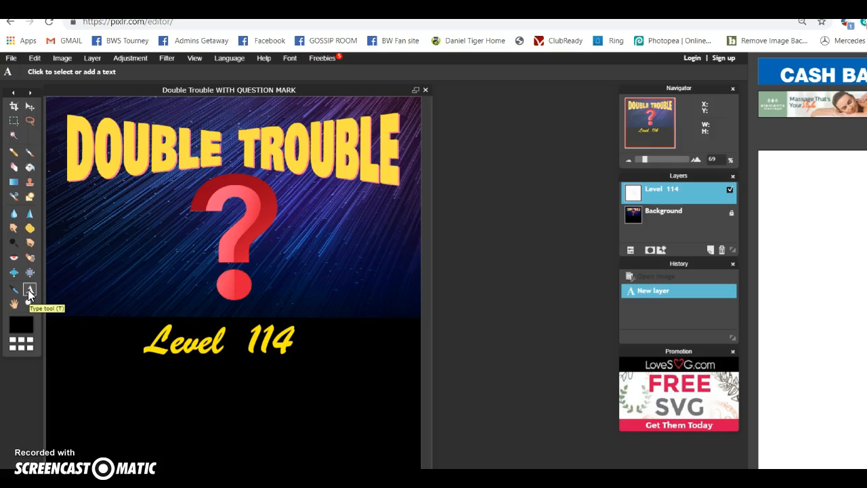
Step: Add a second text "High Score" beneath "Level 114", keeping the text settings clear of the image
{"action": "left_click", "coordinate": [126, 398]}
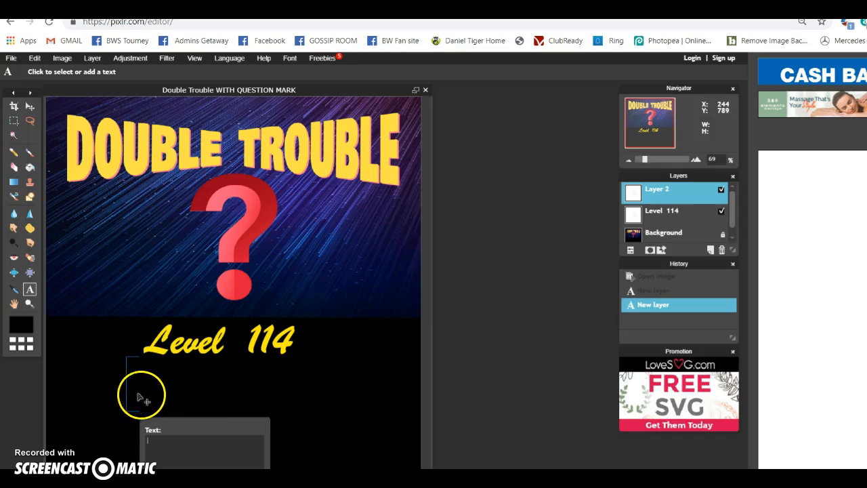
{"action": "left_click_drag", "start_coordinate": [192, 426], "coordinate": [510, 154]}
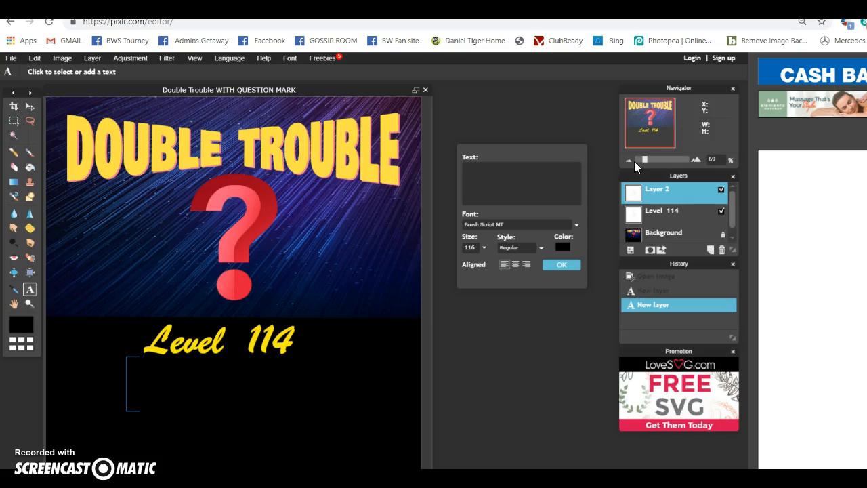
{"action": "type", "text": "igh Scosre"}
{"action": "left_click", "coordinate": [548, 174]}
{"action": "key", "text": "BackSpace"}
{"action": "key", "text": "BackSpace"}
{"action": "key", "text": "BackSpace"}
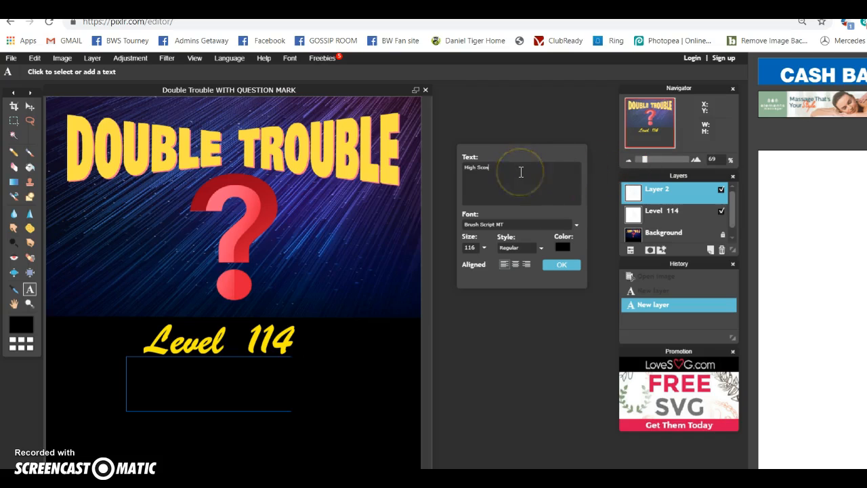
{"action": "type", "text": "re"}
Step: Try to colour the "High Score" text green by changing only the hue
{"action": "left_click", "coordinate": [564, 246]}
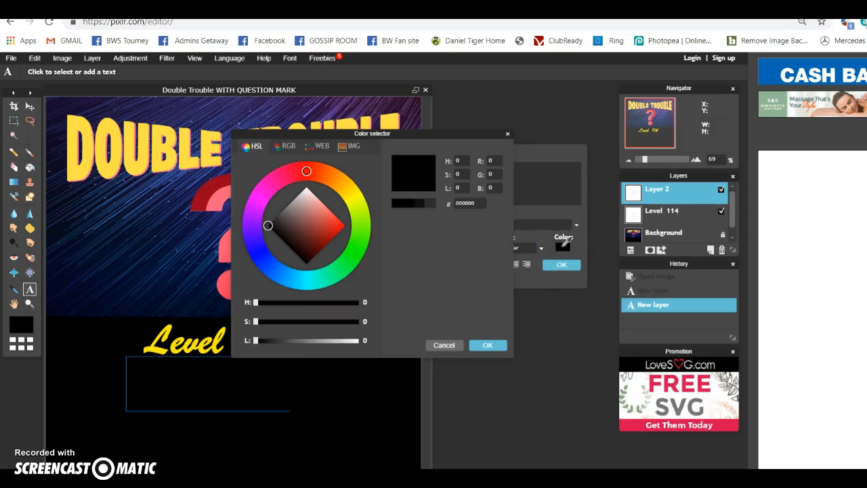
{"action": "left_click", "coordinate": [363, 239]}
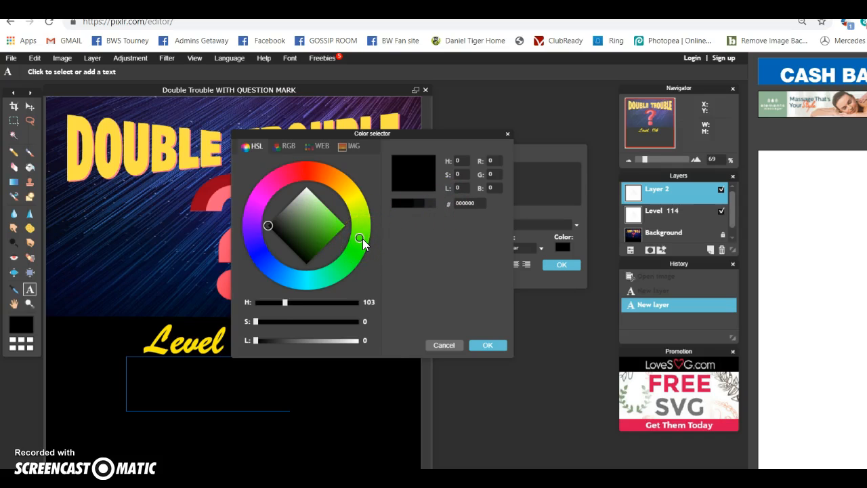
{"action": "left_click", "coordinate": [488, 345]}
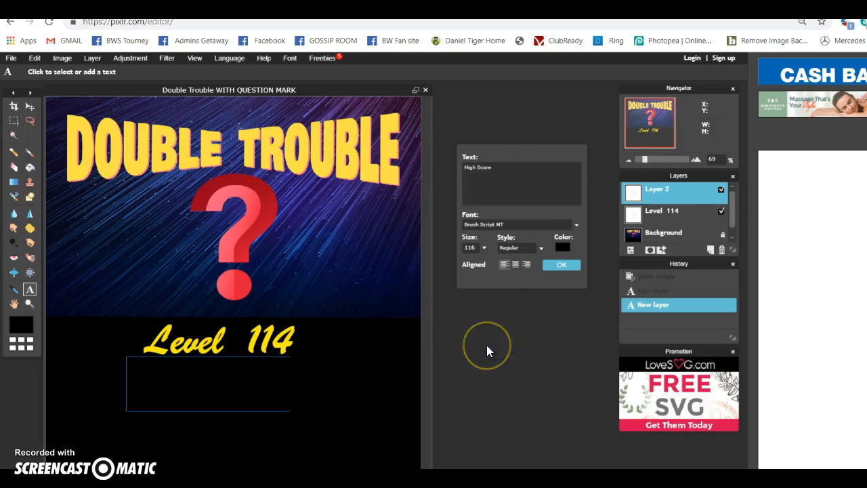
{"action": "left_click", "coordinate": [563, 248]}
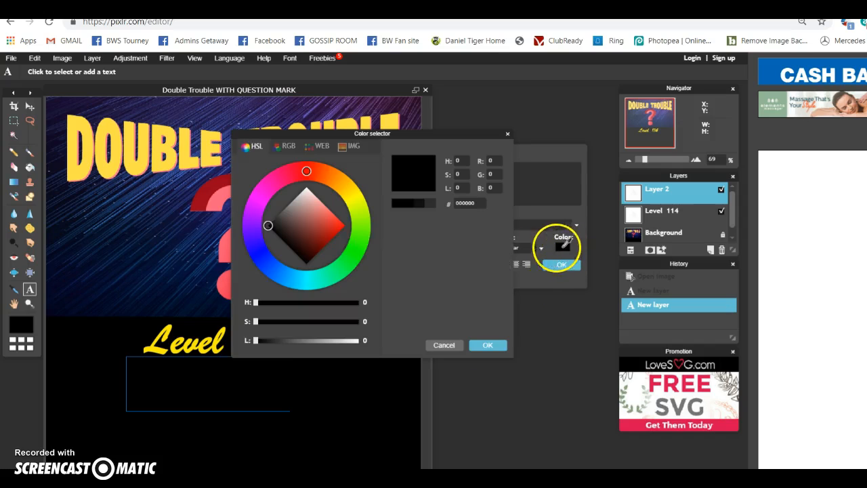
{"action": "left_click", "coordinate": [359, 241]}
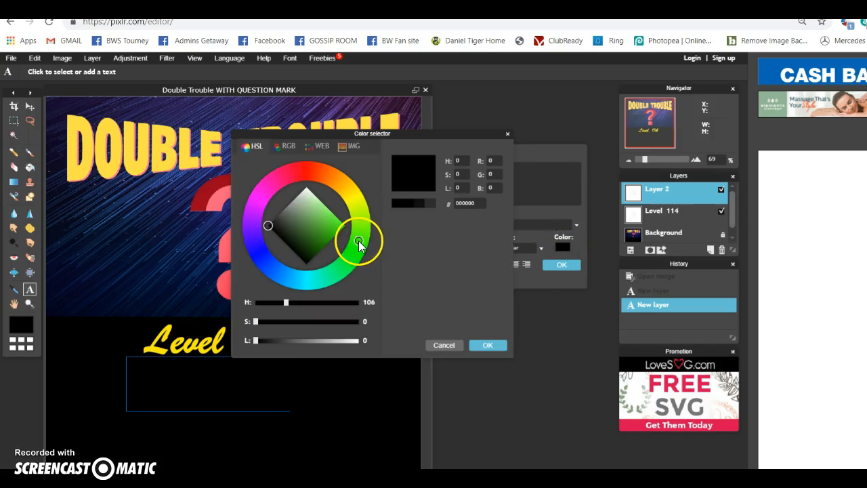
{"action": "left_click", "coordinate": [490, 345]}
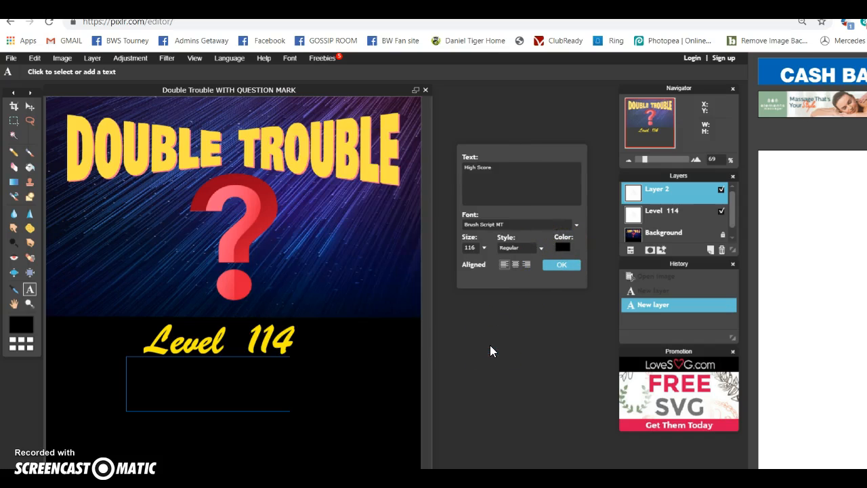
Step: Set the colour of the "High Score" text to fully saturated bright green (#40ff00)
{"action": "left_click", "coordinate": [564, 247]}
{"action": "left_click", "coordinate": [360, 238]}
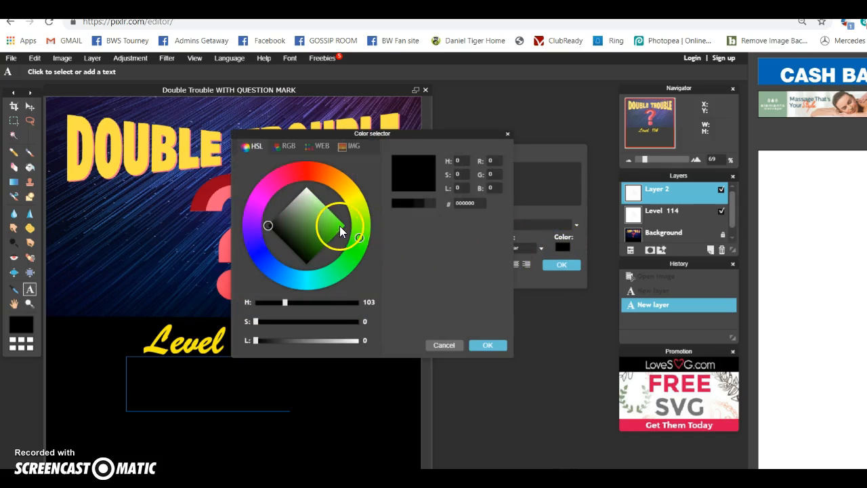
{"action": "left_click", "coordinate": [341, 225]}
{"action": "mouse_move", "coordinate": [340, 225]}
{"action": "left_mouse_down"}
{"action": "mouse_move", "coordinate": [355, 205]}
{"action": "mouse_move", "coordinate": [340, 185]}
{"action": "mouse_move", "coordinate": [314, 173]}
{"action": "mouse_move", "coordinate": [272, 178]}
{"action": "mouse_move", "coordinate": [245, 208]}
{"action": "mouse_move", "coordinate": [284, 284]}
{"action": "mouse_move", "coordinate": [345, 271]}
{"action": "mouse_move", "coordinate": [364, 229]}
{"action": "mouse_move", "coordinate": [348, 187]}
{"action": "mouse_move", "coordinate": [301, 169]}
{"action": "mouse_move", "coordinate": [254, 200]}
{"action": "mouse_move", "coordinate": [254, 241]}
{"action": "left_mouse_up"}
{"action": "left_click", "coordinate": [358, 241]}
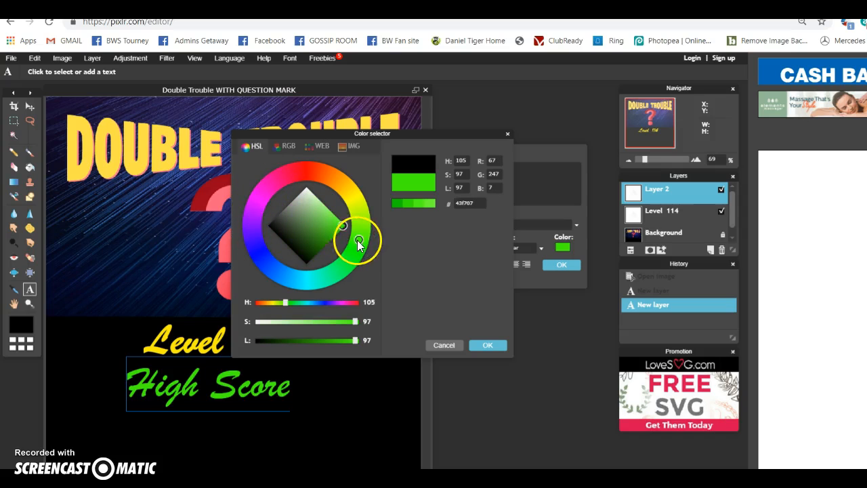
{"action": "left_click", "coordinate": [337, 223]}
{"action": "left_click", "coordinate": [341, 222]}
{"action": "mouse_move", "coordinate": [329, 222]}
{"action": "left_mouse_down"}
{"action": "mouse_move", "coordinate": [292, 229]}
{"action": "mouse_move", "coordinate": [319, 232]}
{"action": "mouse_move", "coordinate": [331, 223]}
{"action": "mouse_move", "coordinate": [319, 208]}
{"action": "mouse_move", "coordinate": [300, 214]}
{"action": "mouse_move", "coordinate": [290, 235]}
{"action": "mouse_move", "coordinate": [352, 226]}
{"action": "left_mouse_up"}
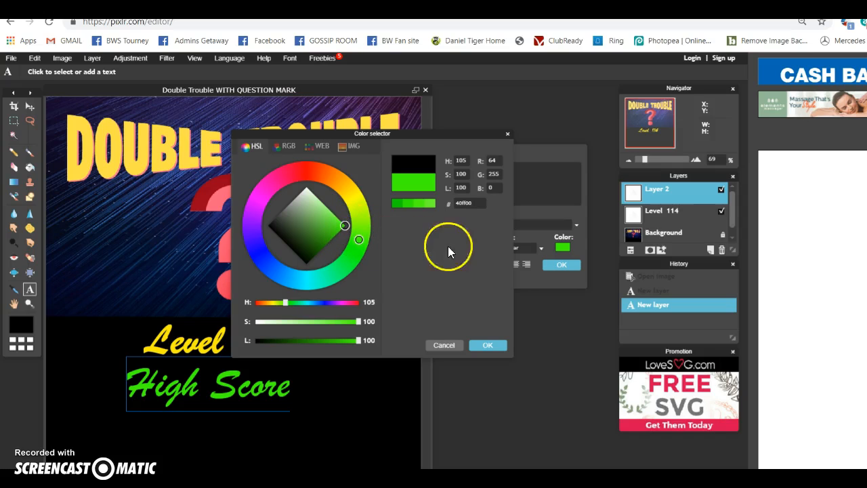
{"action": "left_click", "coordinate": [486, 346]}
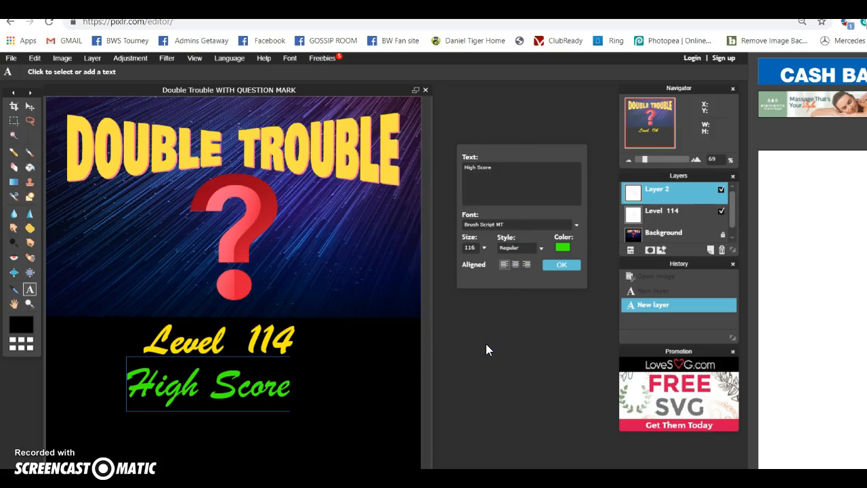
Step: Make the "High Score" text bold, shift it slightly to centre it under "Level 114", and add a trailing space
{"action": "left_click", "coordinate": [509, 251]}
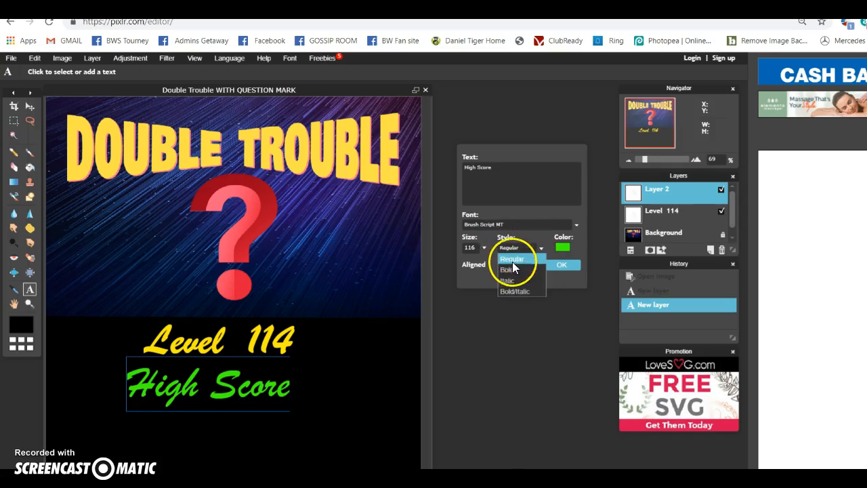
{"action": "left_click", "coordinate": [511, 270]}
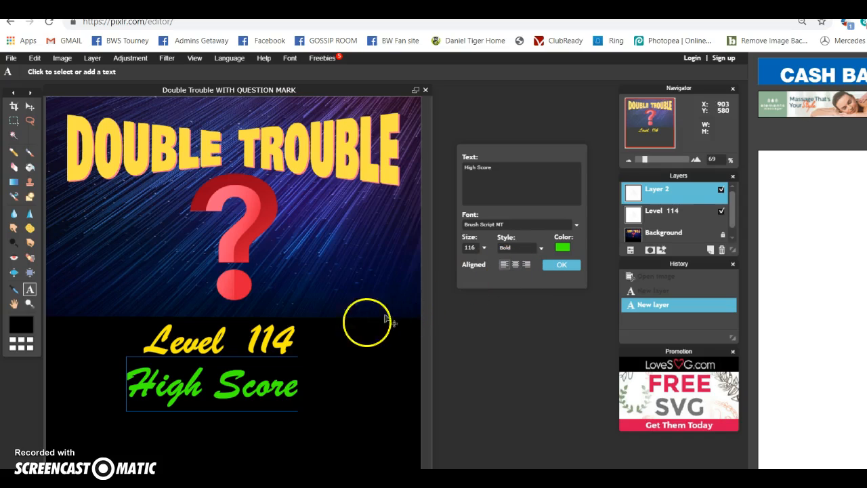
{"action": "left_click_drag", "start_coordinate": [248, 368], "coordinate": [260, 383]}
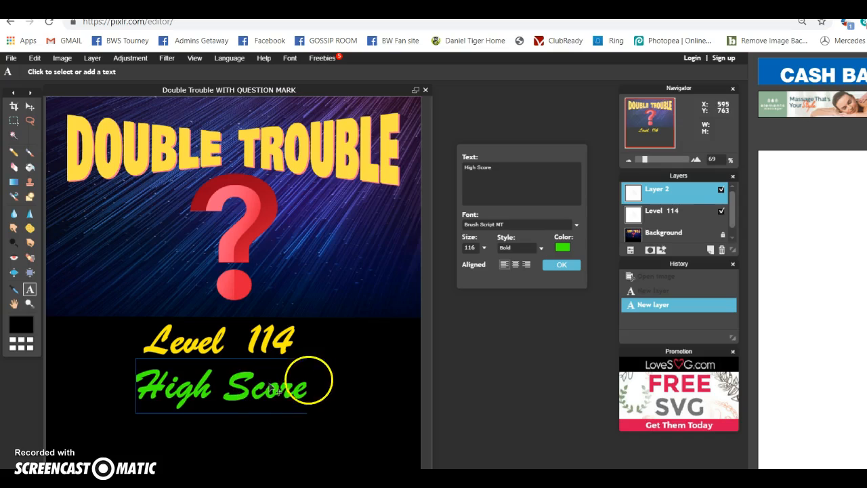
{"action": "left_click", "coordinate": [500, 170]}
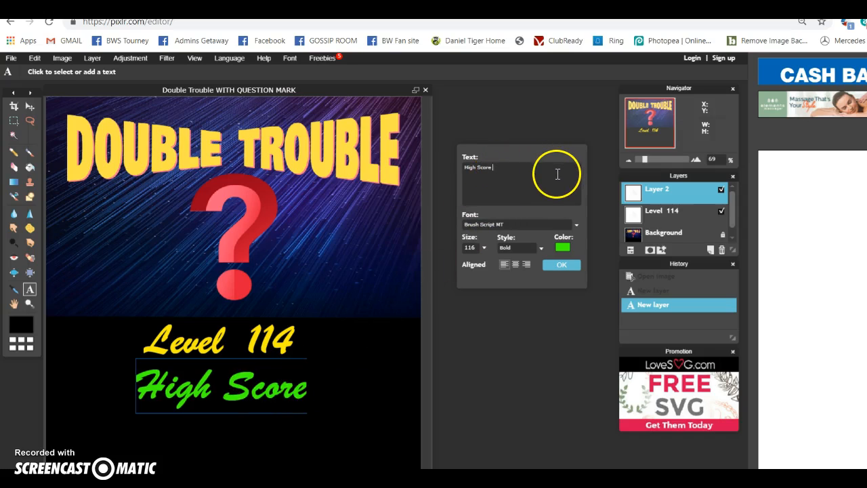
Step: Change the "High Score" text's font to Courier and move it left to sit beneath "Level 114"
{"action": "left_click", "coordinate": [505, 226]}
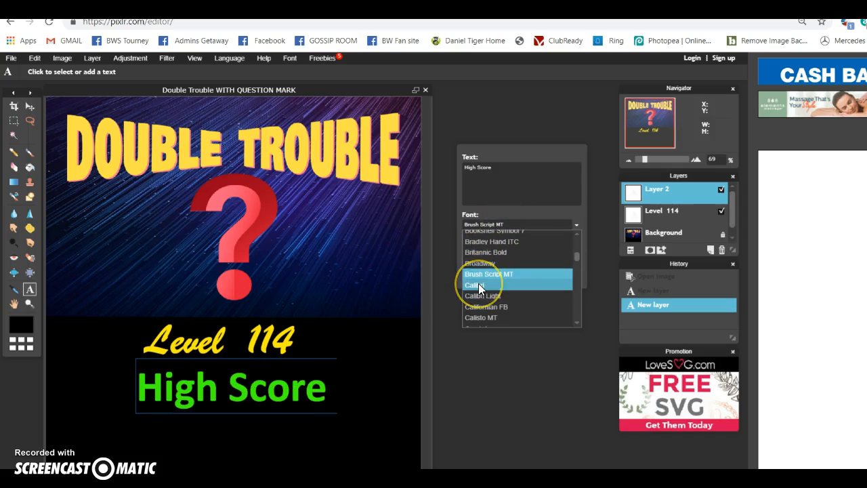
{"action": "left_click", "coordinate": [484, 318]}
{"action": "left_click", "coordinate": [568, 257]}
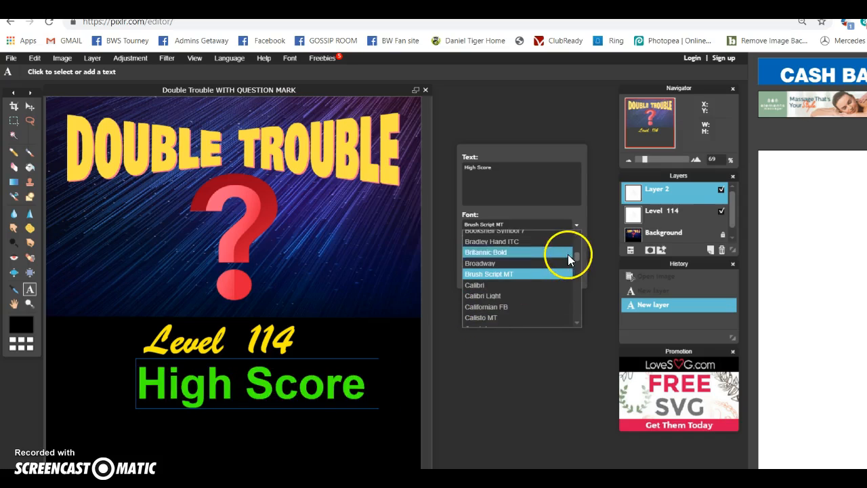
{"action": "left_click_drag", "start_coordinate": [580, 255], "coordinate": [579, 260]}
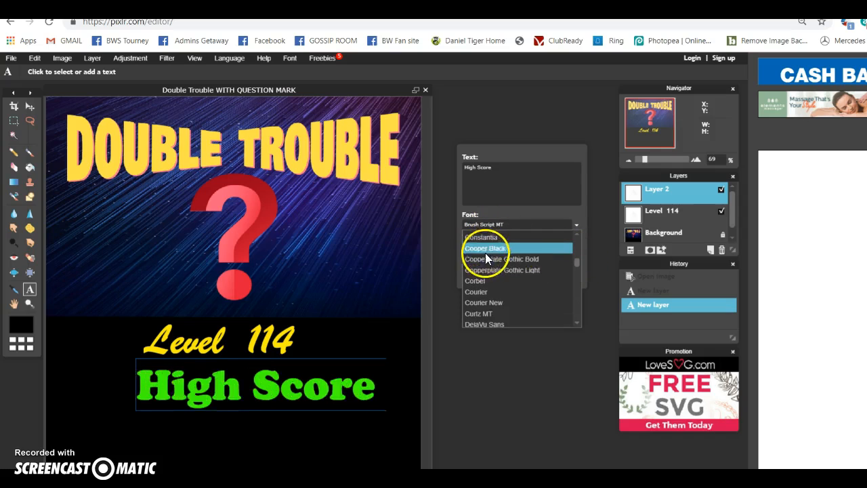
{"action": "left_click", "coordinate": [481, 291]}
{"action": "left_click_drag", "start_coordinate": [329, 387], "coordinate": [288, 392]}
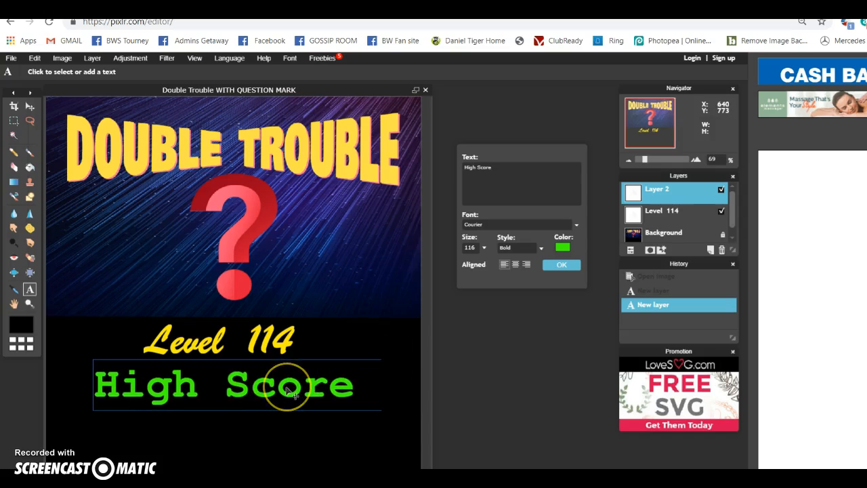
Step: Set the "High Score" text size to 80, centre it under "Level 114" and apply the text
{"action": "left_click", "coordinate": [476, 248]}
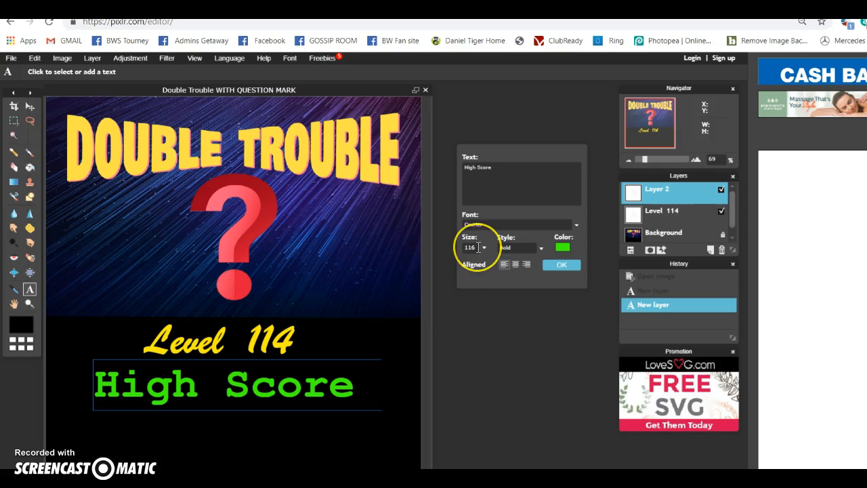
{"action": "key", "text": "BackSpace"}
{"action": "key", "text": "BackSpace"}
{"action": "key", "text": "BackSpace"}
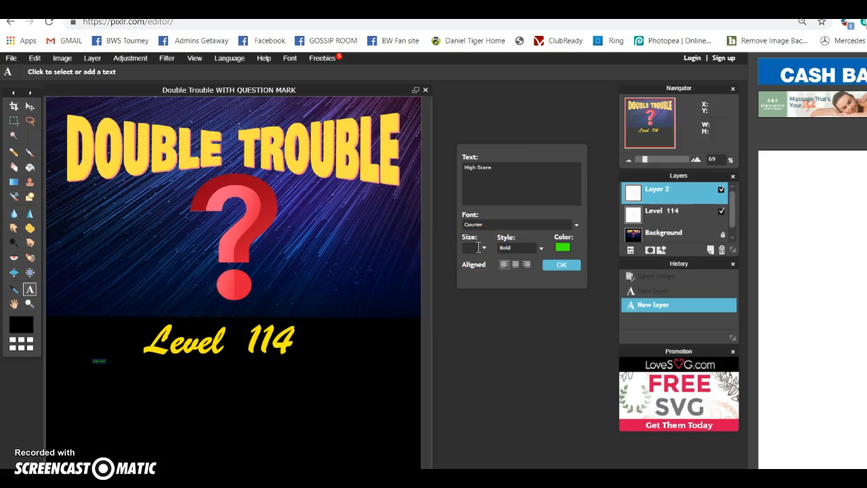
{"action": "type", "text": "80"}
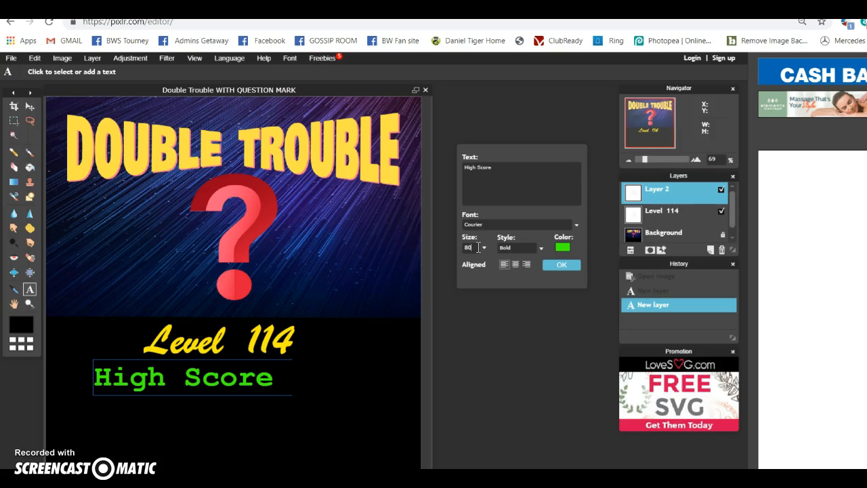
{"action": "left_click_drag", "start_coordinate": [230, 378], "coordinate": [263, 393]}
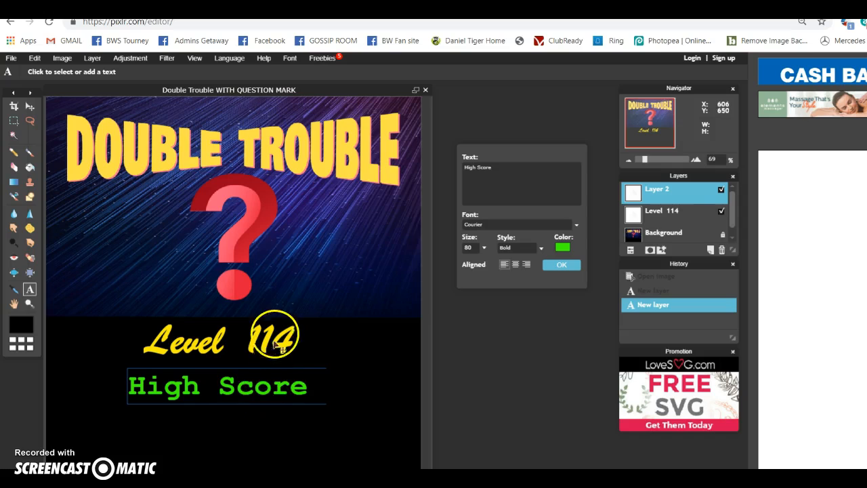
{"action": "left_click_drag", "start_coordinate": [226, 386], "coordinate": [224, 385]}
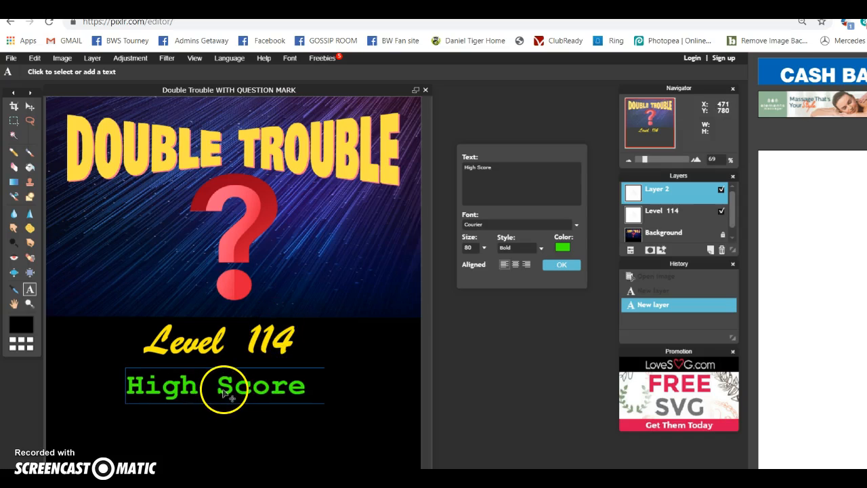
{"action": "left_click", "coordinate": [564, 265]}
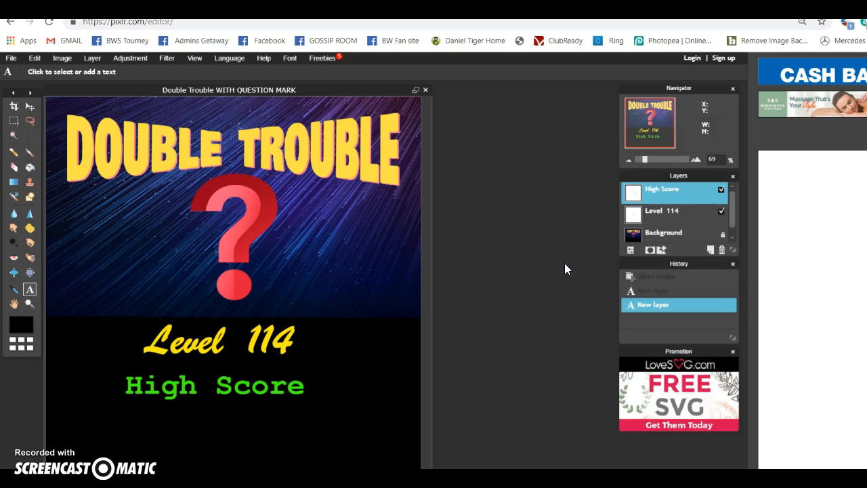
Step: Start a third text beneath "High Score", keep its settings clear of the image, and colour it bright red
{"action": "left_click", "coordinate": [28, 293]}
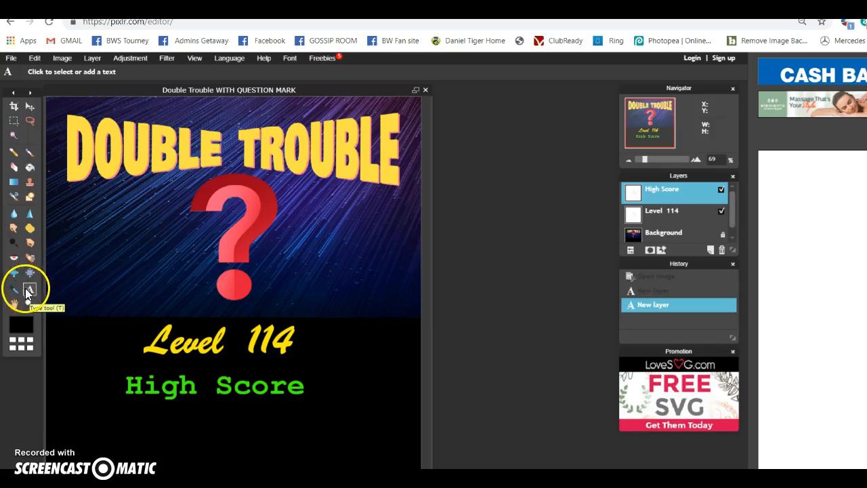
{"action": "left_click", "coordinate": [118, 421]}
{"action": "left_click_drag", "start_coordinate": [168, 463], "coordinate": [533, 199]}
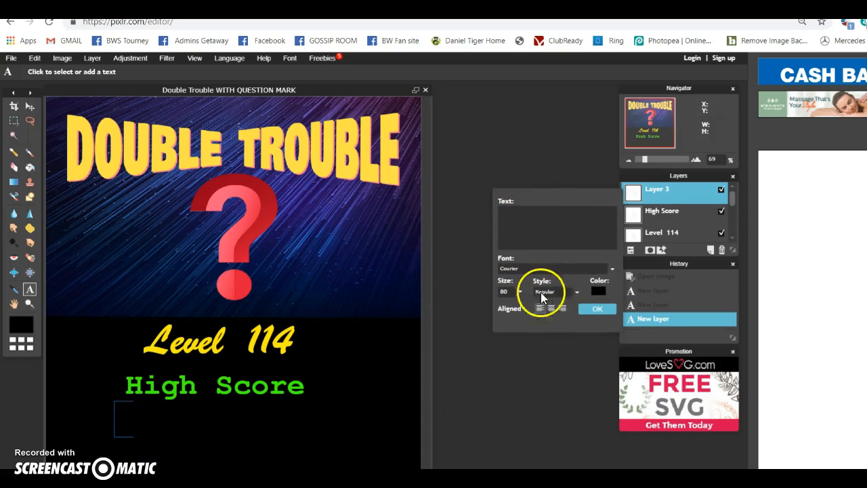
{"action": "left_click", "coordinate": [598, 289]}
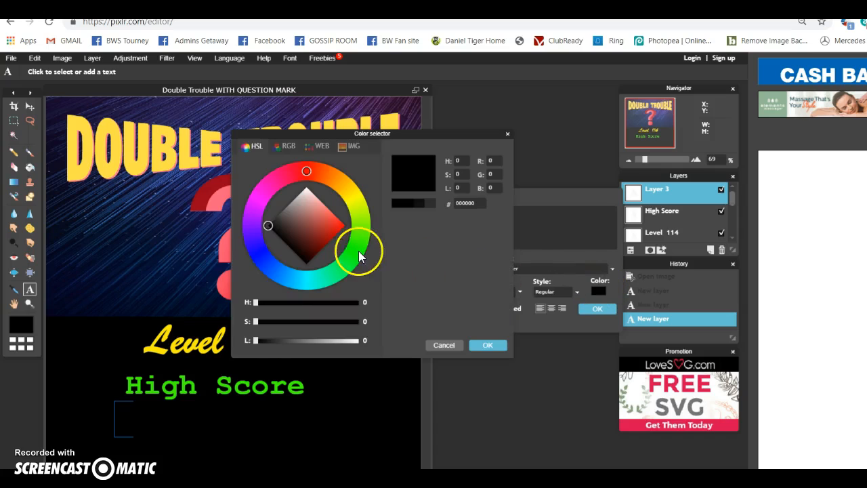
{"action": "left_click", "coordinate": [343, 227]}
{"action": "left_click", "coordinate": [488, 346]}
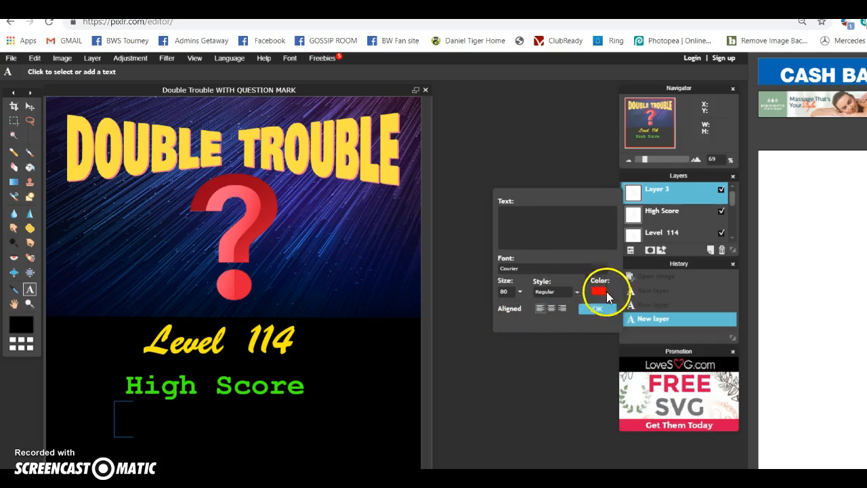
Step: Enter "Ending 8/20" as the text of the new red caption
{"action": "left_click", "coordinate": [514, 218]}
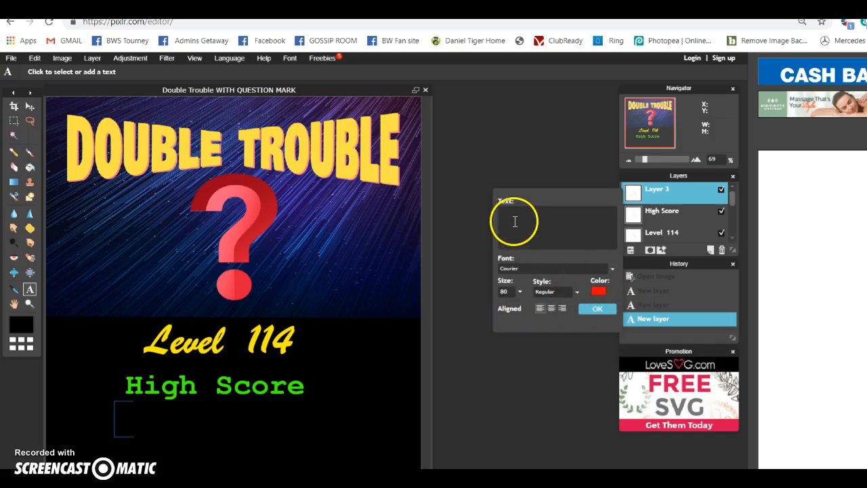
{"action": "type", "text": "E"}
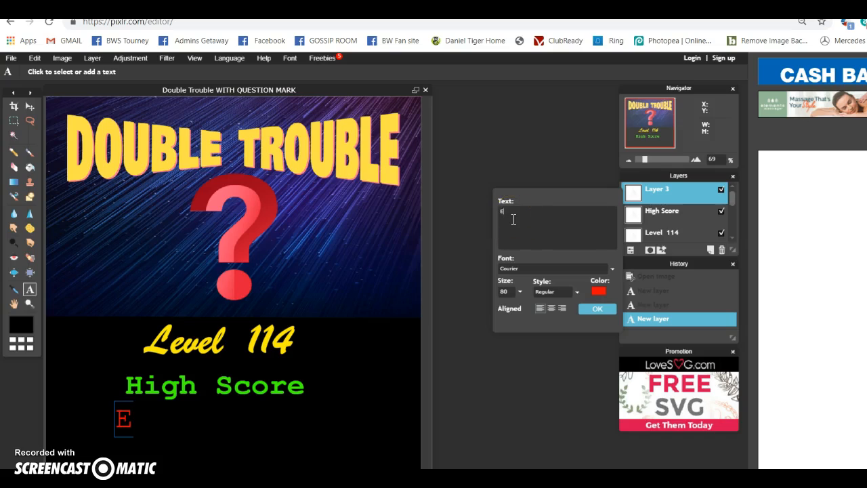
{"action": "type", "text": "ndin g"}
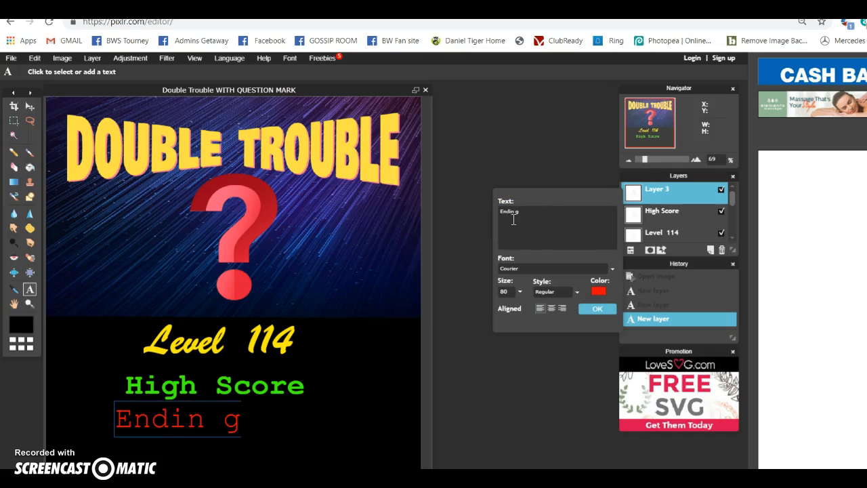
{"action": "key", "text": "BackSpace"}
{"action": "key", "text": "BackSpace"}
{"action": "type", "text": "g  8/20"}
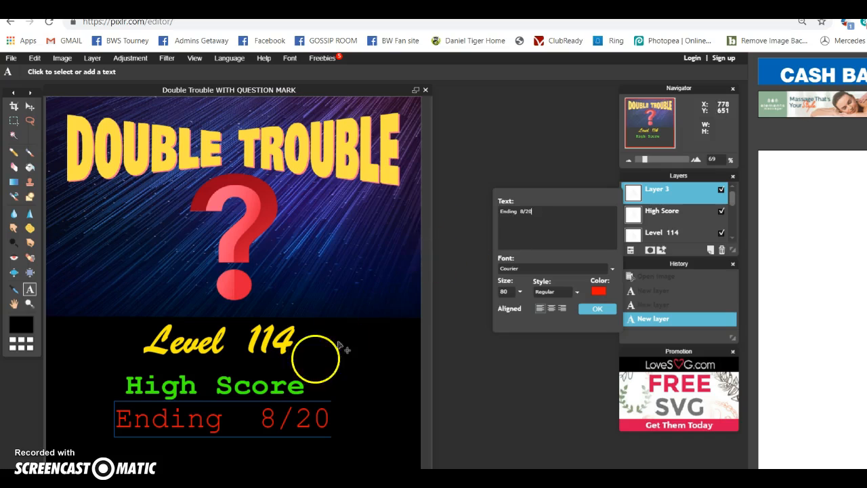
Step: Make the red "Ending" caption bold and move it down slightly, away from "High Score"
{"action": "left_click", "coordinate": [546, 291]}
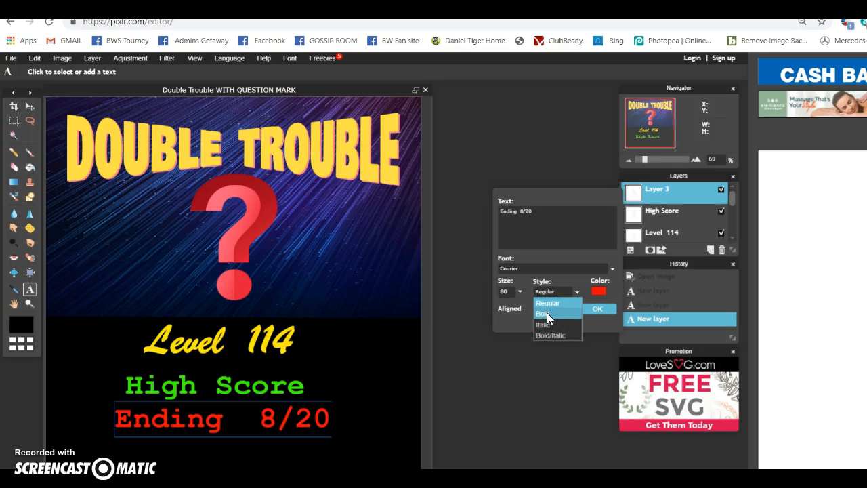
{"action": "left_click", "coordinate": [547, 312]}
{"action": "left_click_drag", "start_coordinate": [246, 433], "coordinate": [248, 440]}
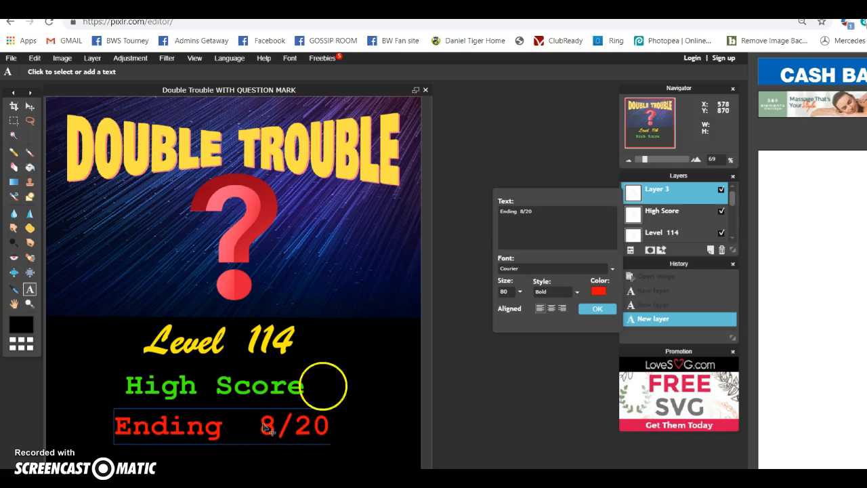
Step: Extend the red caption with "@2:00 Pm c.s.t." and move it to the picture's left edge
{"action": "left_click", "coordinate": [548, 212]}
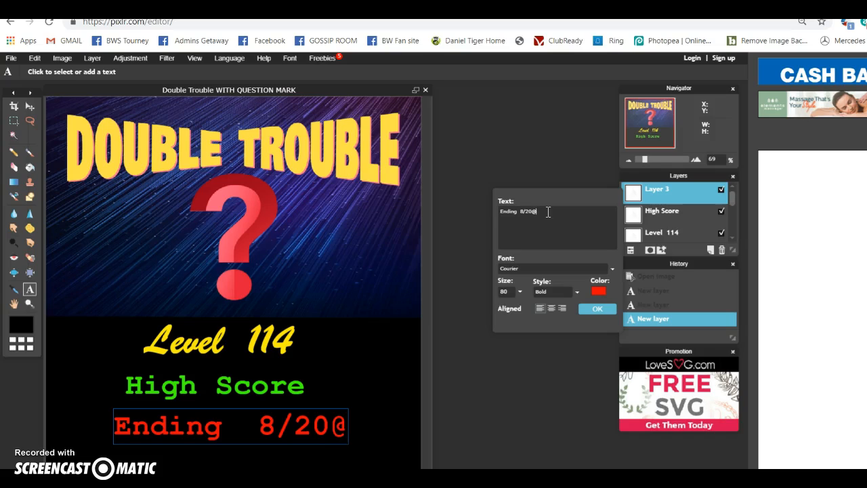
{"action": "type", "text": "2:0"}
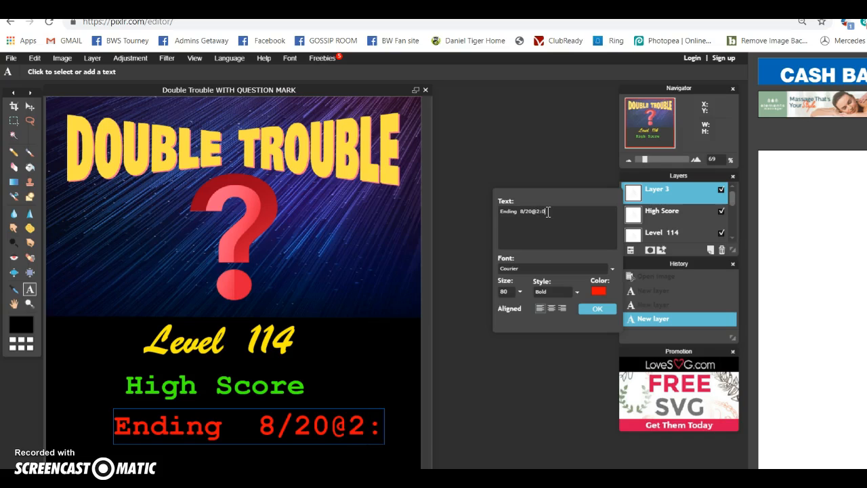
{"action": "type", "text": "0 Pmc.s.t."}
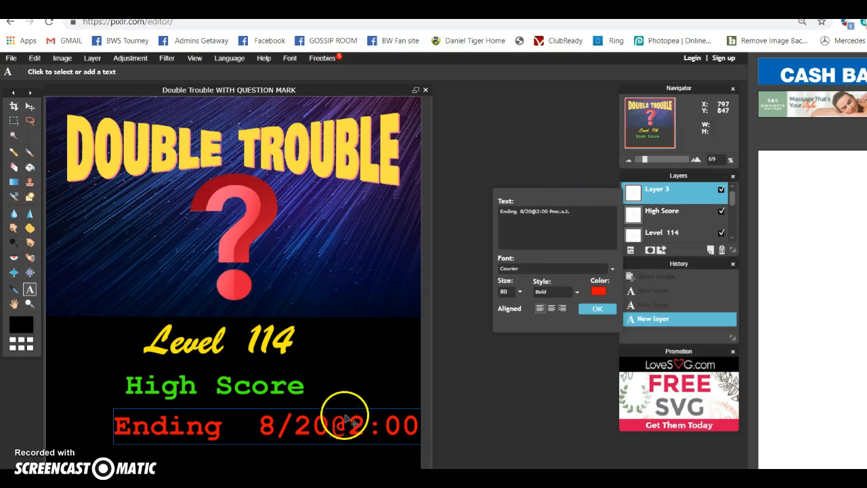
{"action": "mouse_move", "coordinate": [266, 433]}
{"action": "left_mouse_down"}
{"action": "mouse_move", "coordinate": [256, 427]}
{"action": "mouse_move", "coordinate": [241, 434]}
{"action": "mouse_move", "coordinate": [257, 438]}
{"action": "left_mouse_up"}
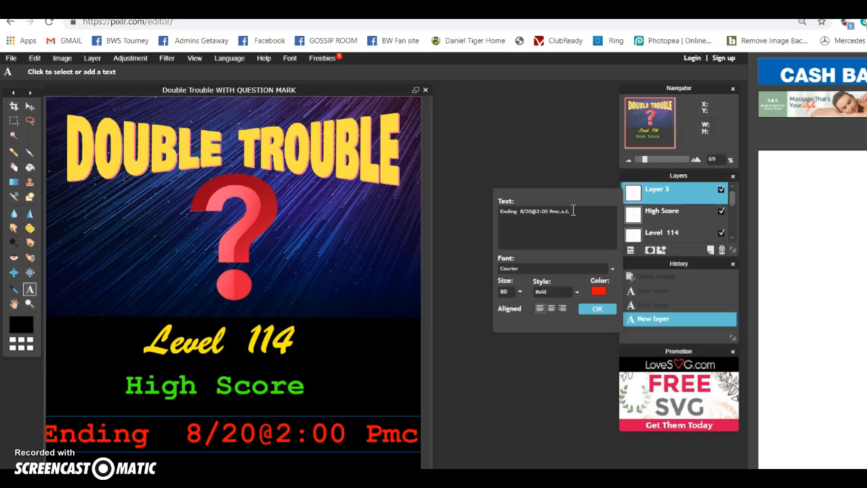
{"action": "key", "text": "BackSpace"}
{"action": "key", "text": "BackSpace"}
{"action": "key", "text": "BackSpace"}
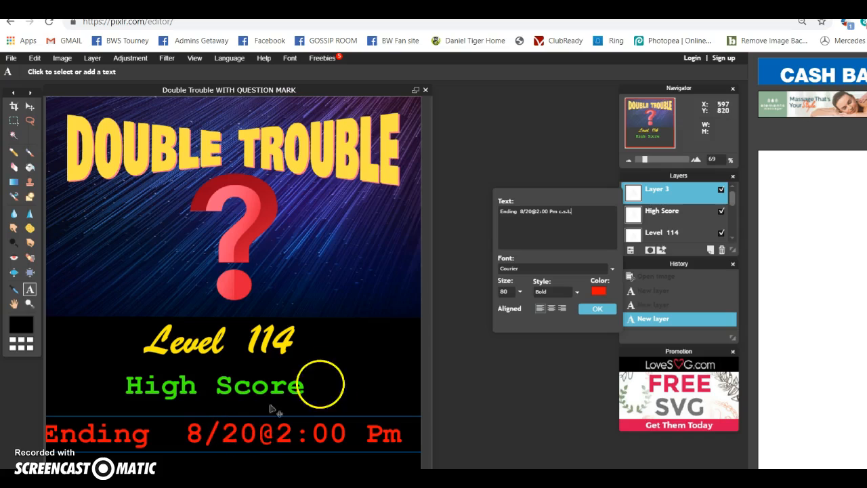
Step: Set the red caption's size to 50 and move it right and slightly down to centre it under "High Score"
{"action": "double_click", "coordinate": [505, 296]}
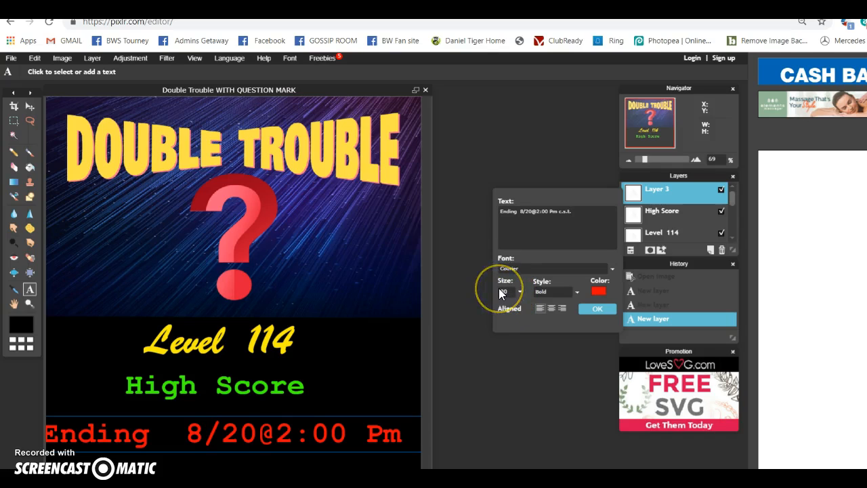
{"action": "type", "text": "40"}
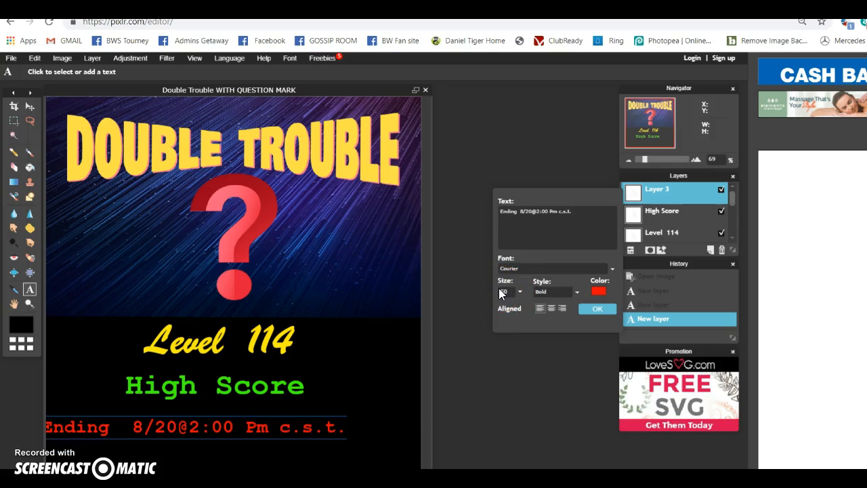
{"action": "left_click", "coordinate": [247, 385]}
{"action": "left_click_drag", "start_coordinate": [208, 431], "coordinate": [229, 439]}
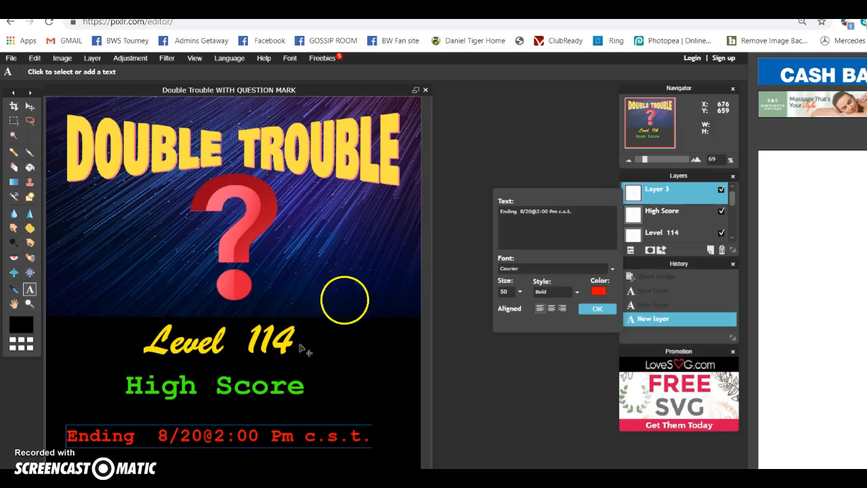
Step: Correct the caption's spacing to "Ending 8/20 @2:00 Pm c.s.t.", nudge it to recentre it, and apply the text
{"action": "left_click", "coordinate": [534, 211]}
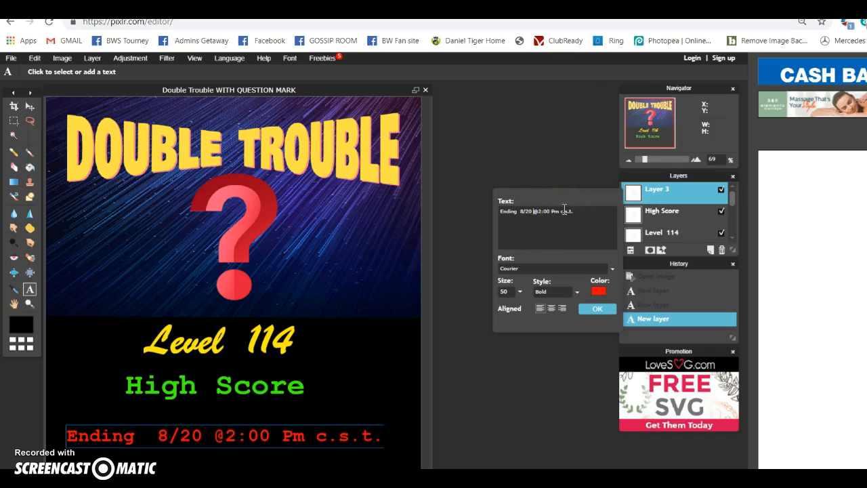
{"action": "left_click", "coordinate": [521, 211]}
{"action": "key", "text": "BackSpace"}
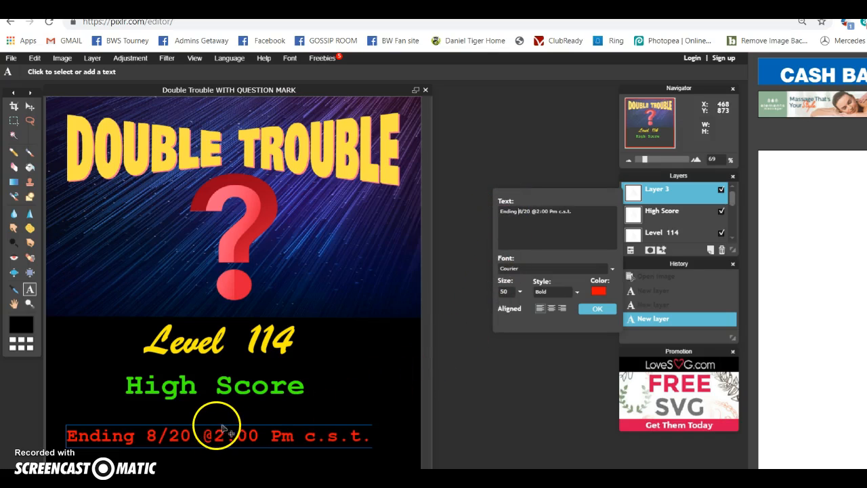
{"action": "left_click_drag", "start_coordinate": [215, 438], "coordinate": [225, 440]}
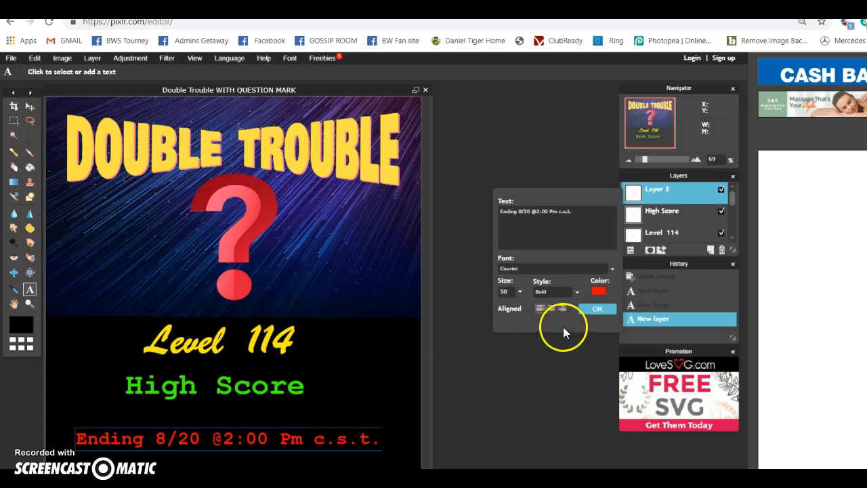
{"action": "left_click", "coordinate": [597, 309]}
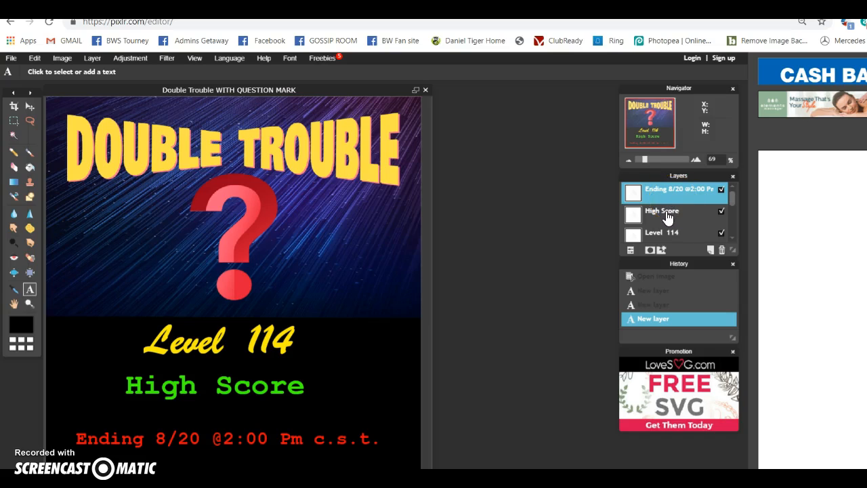
Step: Reopen the "High Score" text layer and move the text slightly down and left, between the other two captions
{"action": "left_click", "coordinate": [696, 217]}
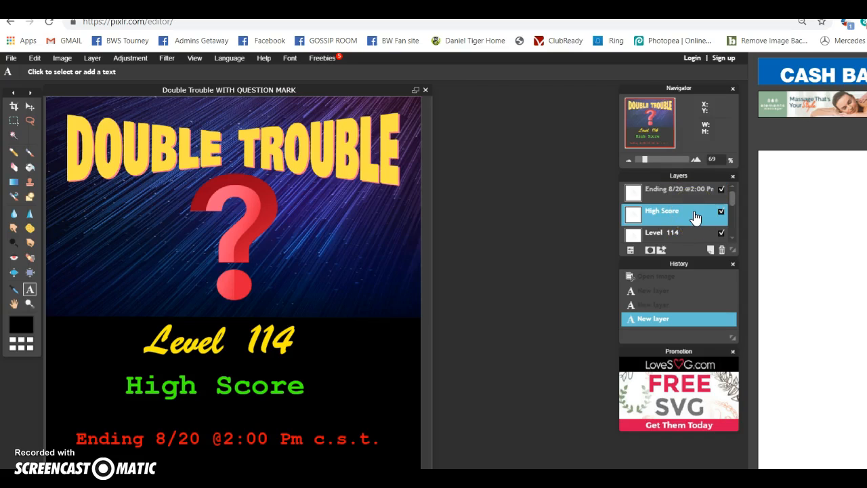
{"action": "left_click", "coordinate": [690, 217]}
{"action": "left_click", "coordinate": [621, 214]}
{"action": "left_click", "coordinate": [128, 385]}
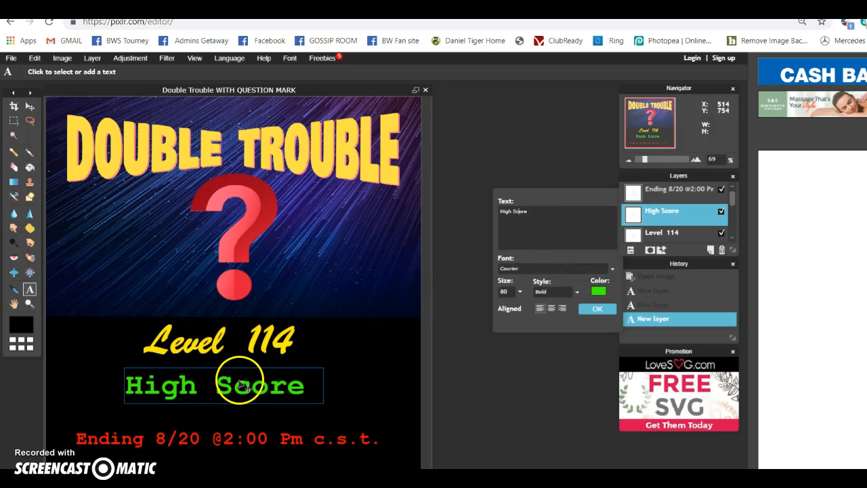
{"action": "left_click_drag", "start_coordinate": [243, 382], "coordinate": [234, 399]}
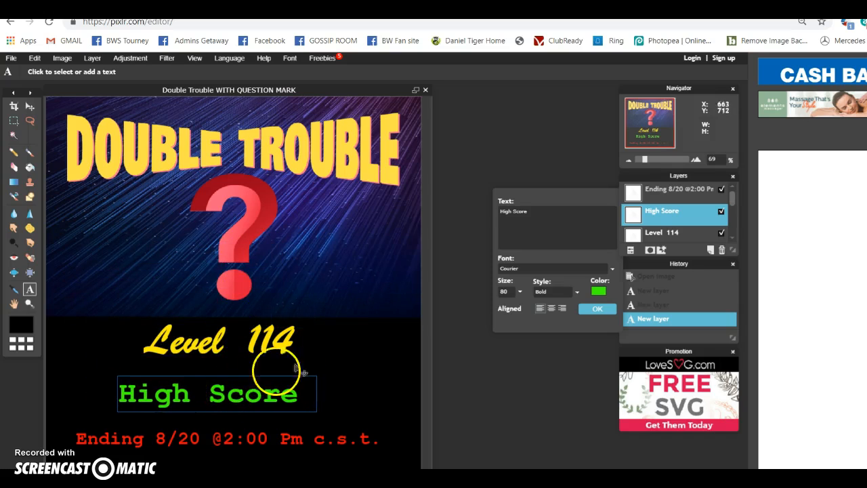
Step: Apply the "High Score" text, and reopen the "Level 114" caption to set its font to Copperplate Gothic Light and recentre it
{"action": "left_click", "coordinate": [599, 309]}
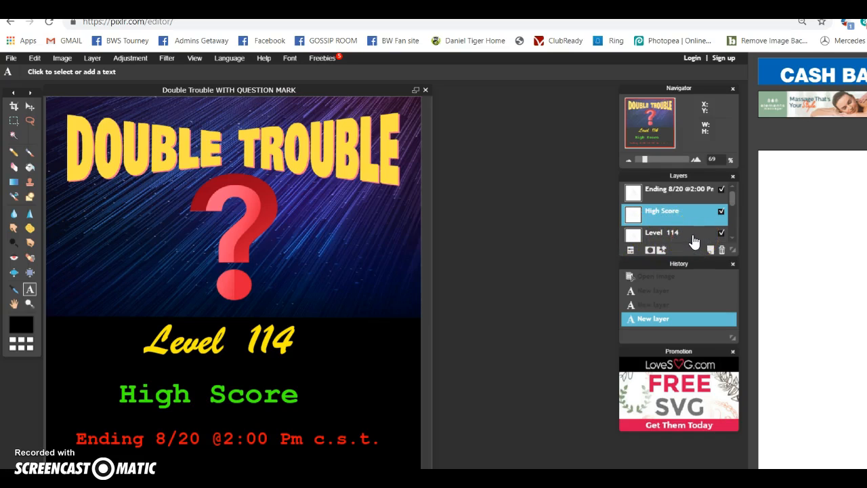
{"action": "left_click", "coordinate": [670, 237]}
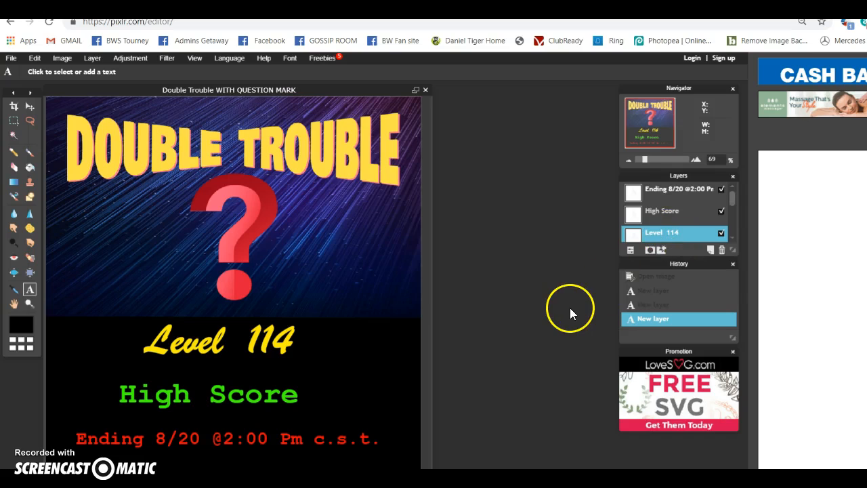
{"action": "left_click", "coordinate": [148, 341]}
{"action": "mouse_move", "coordinate": [222, 339]}
{"action": "left_mouse_down"}
{"action": "mouse_move", "coordinate": [321, 296]}
{"action": "mouse_move", "coordinate": [235, 313]}
{"action": "mouse_move", "coordinate": [215, 341]}
{"action": "left_mouse_up"}
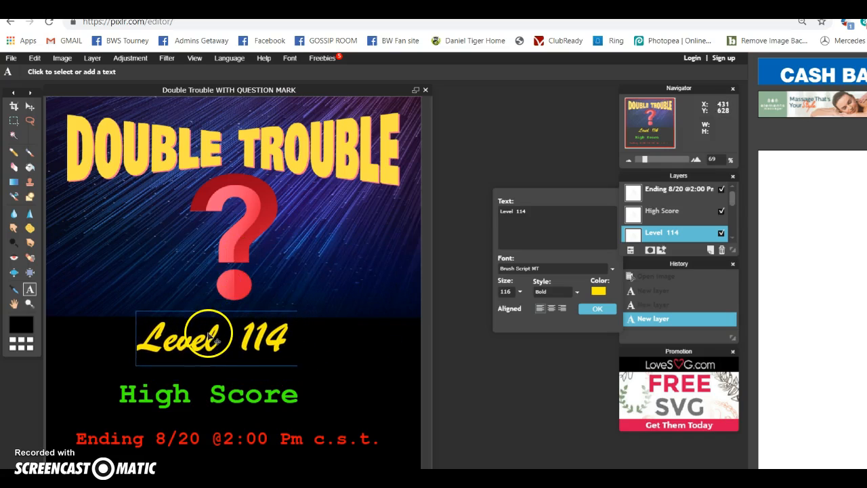
{"action": "left_click", "coordinate": [528, 268]}
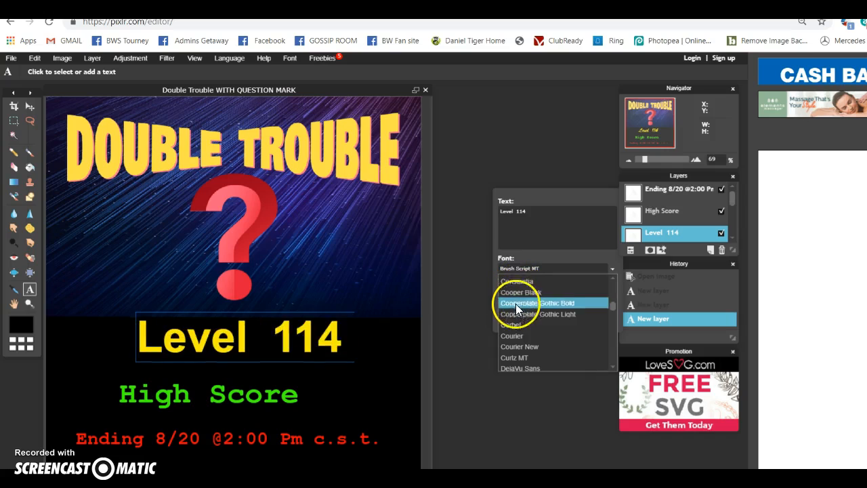
{"action": "left_click", "coordinate": [515, 314]}
{"action": "left_click_drag", "start_coordinate": [310, 335], "coordinate": [277, 346]}
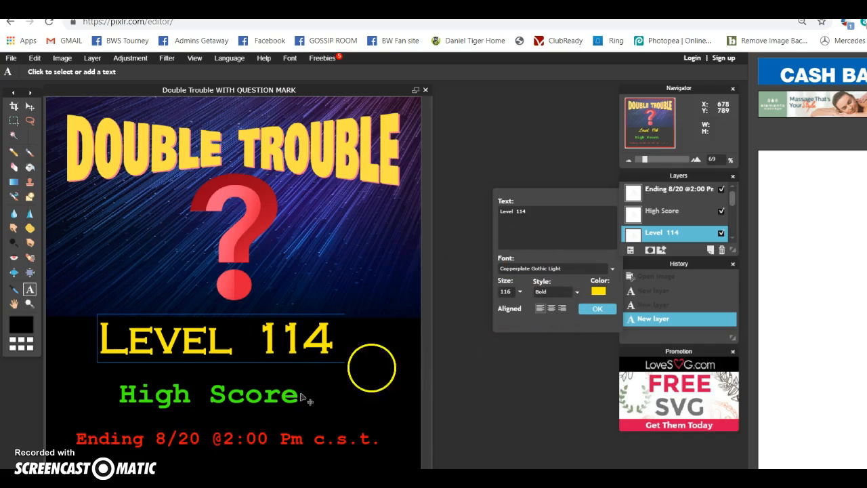
Step: Change the "Level 114" caption's colour to blue and apply the text
{"action": "left_click", "coordinate": [606, 289]}
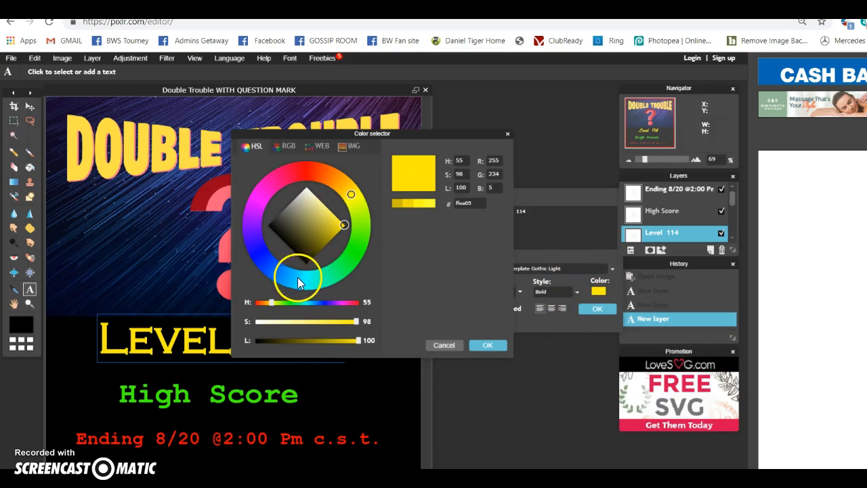
{"action": "left_click_drag", "start_coordinate": [297, 281], "coordinate": [271, 265]}
{"action": "left_click", "coordinate": [492, 346]}
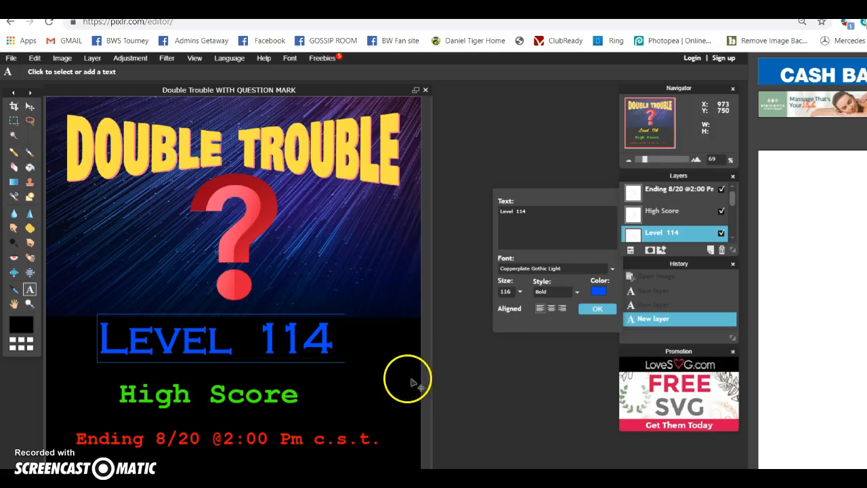
{"action": "left_click", "coordinate": [596, 309]}
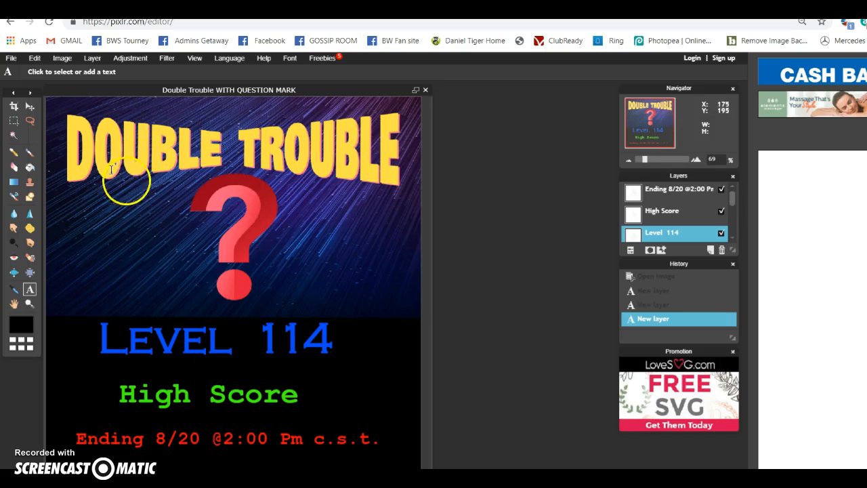
Step: Save the picture as a layered PXD file named "Double Trouble WITH QUESTION MARK pxd" in the BWS PICTURES folder
{"action": "left_click", "coordinate": [11, 59]}
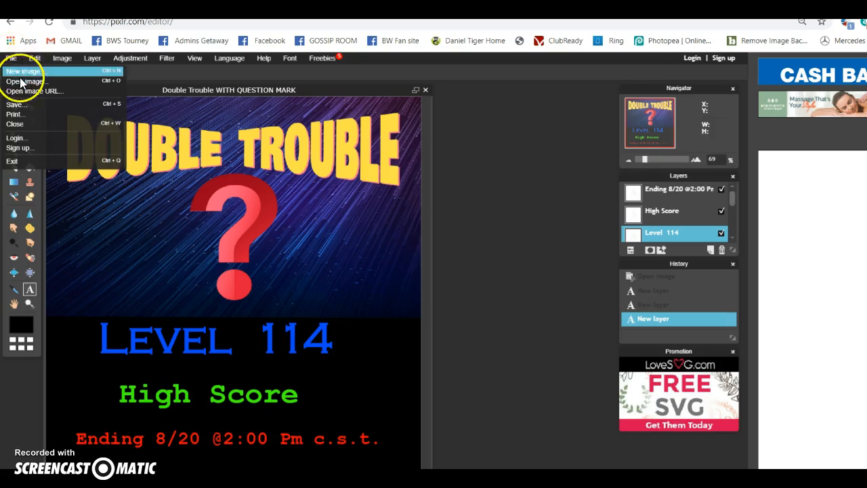
{"action": "left_click", "coordinate": [18, 104]}
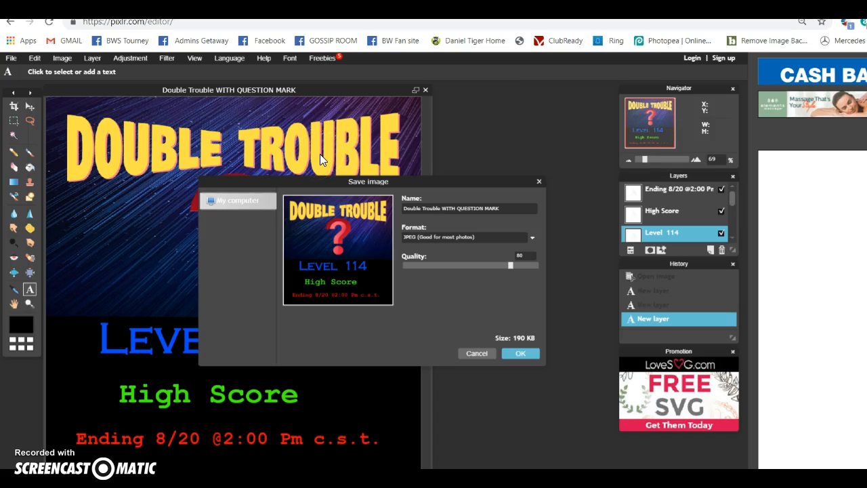
{"action": "left_click", "coordinate": [432, 238]}
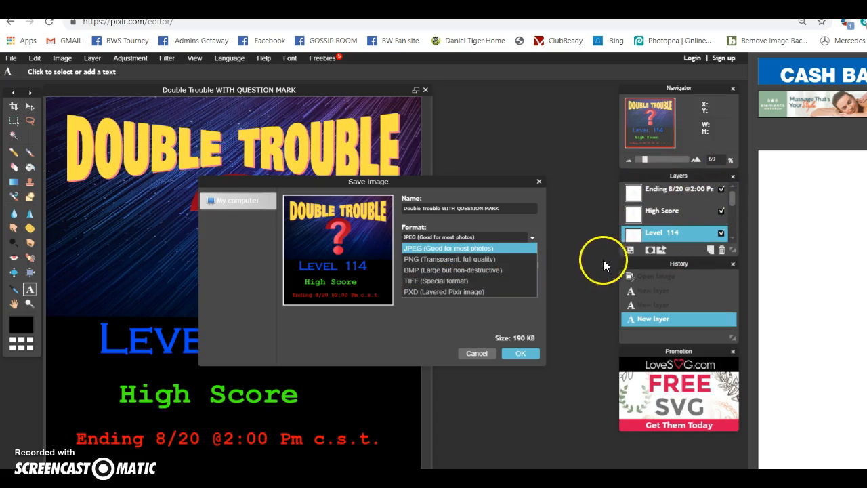
{"action": "left_click", "coordinate": [437, 290]}
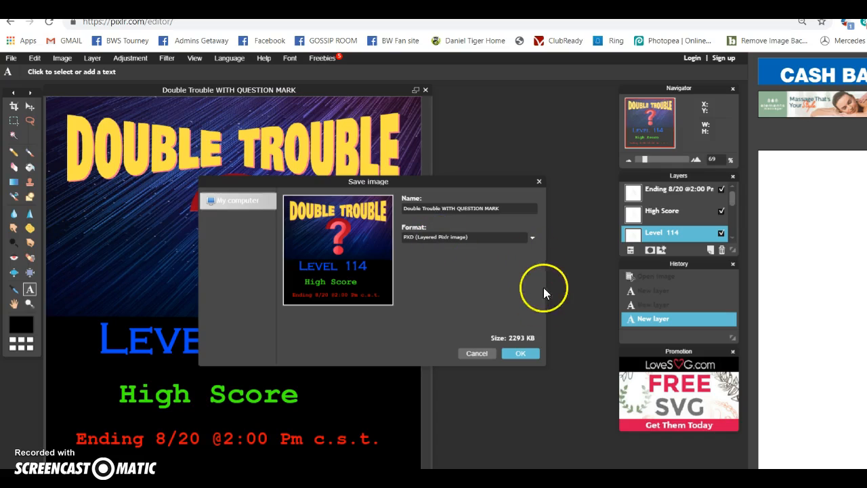
{"action": "left_click", "coordinate": [513, 206]}
{"action": "left_click", "coordinate": [525, 353]}
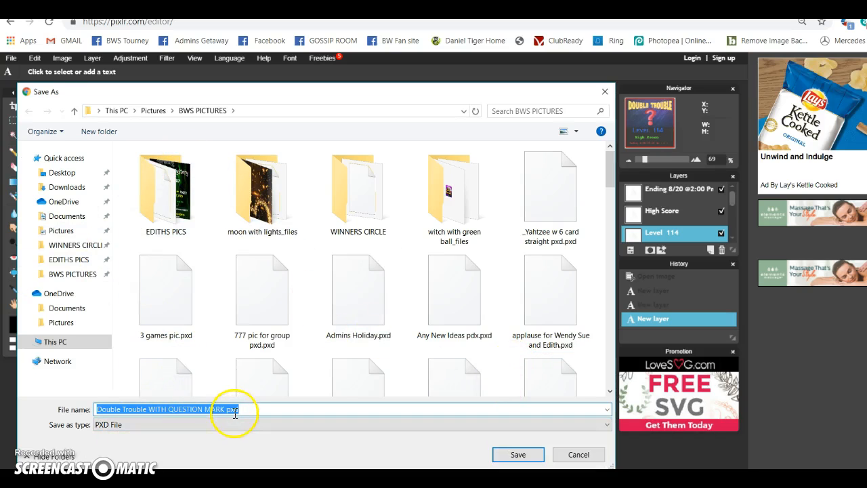
{"action": "left_click", "coordinate": [517, 460]}
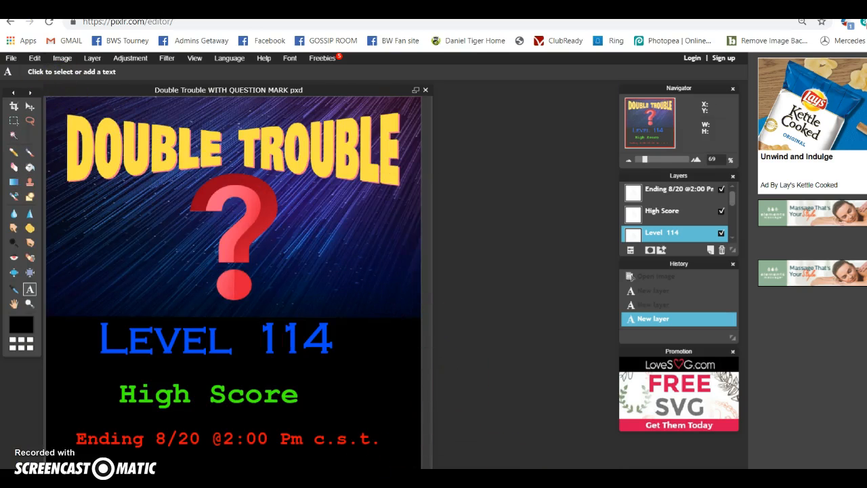
Step: Save a JPEG copy named "Double Trouble WITH QUESTION MARK" at quality 80 in the BWS PICTURES folder
{"action": "left_click", "coordinate": [12, 59]}
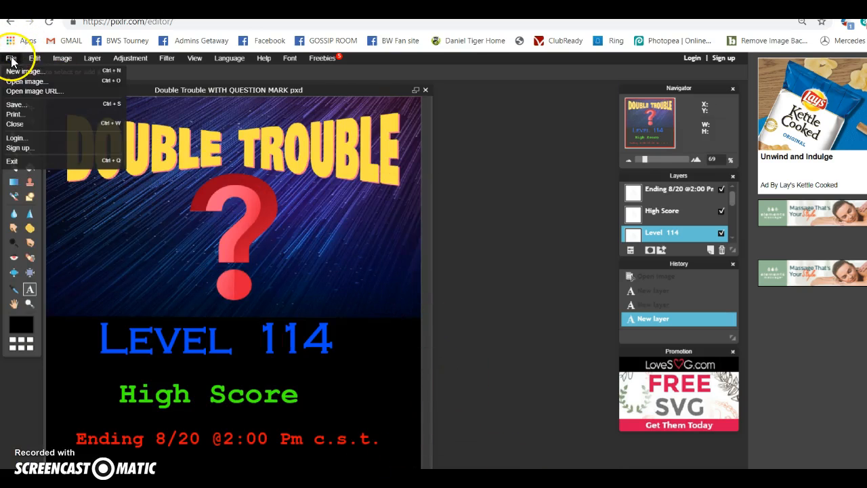
{"action": "left_click", "coordinate": [16, 104]}
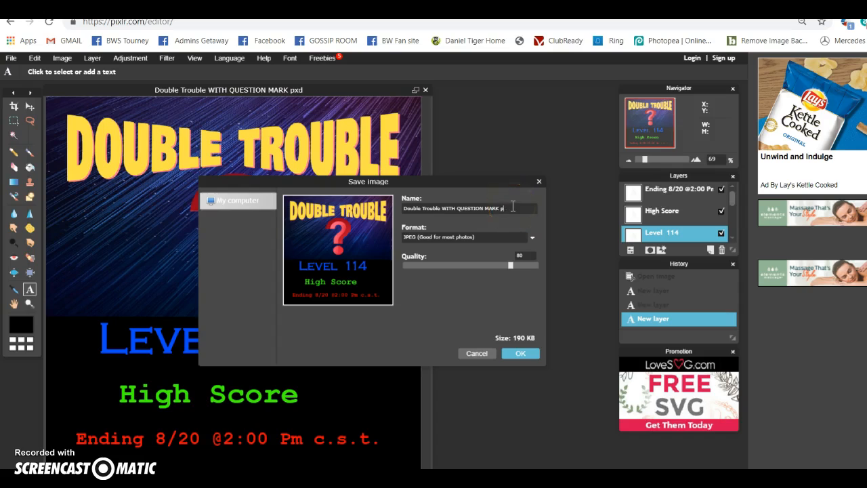
{"action": "left_click", "coordinate": [521, 354]}
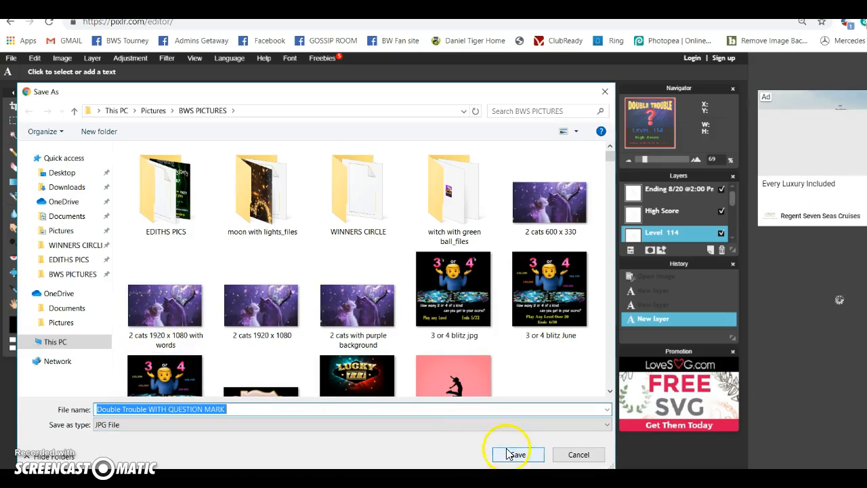
{"action": "left_click", "coordinate": [514, 455]}
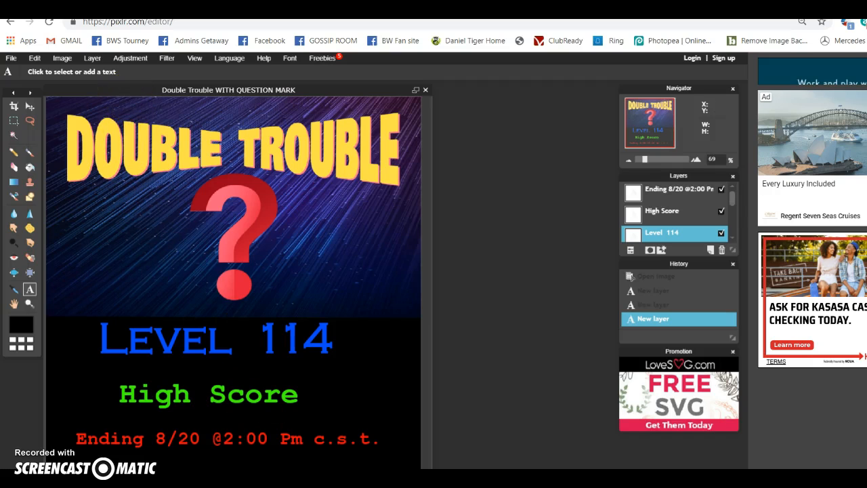
Step: Check File Explorer's recent files for the saved Double Trouble JPEG and PXD files, and close the window
{"action": "key", "text": "super+e"}
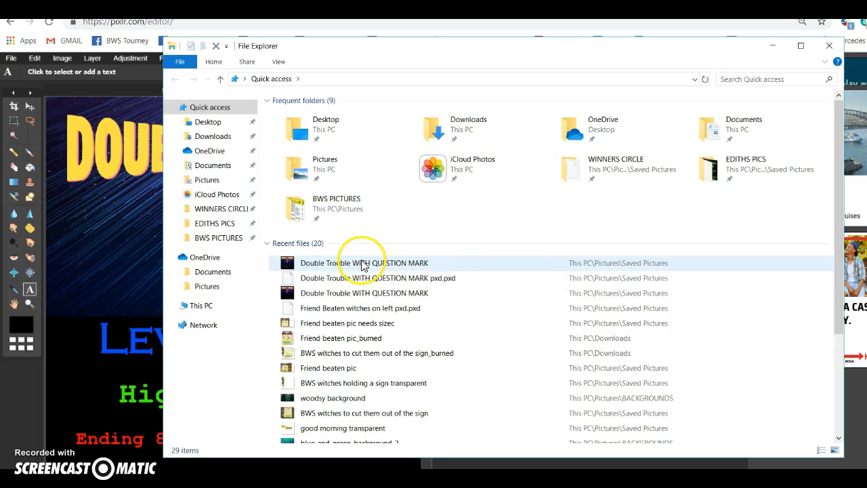
{"action": "left_click", "coordinate": [365, 280]}
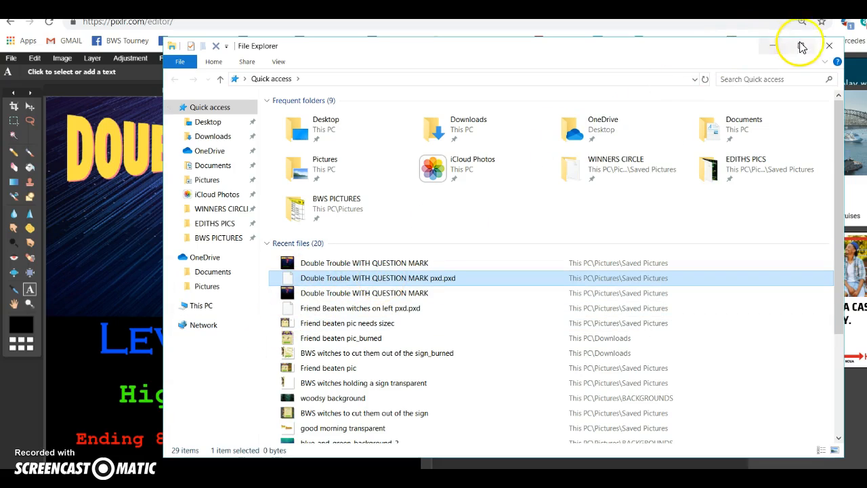
{"action": "left_click", "coordinate": [830, 46]}
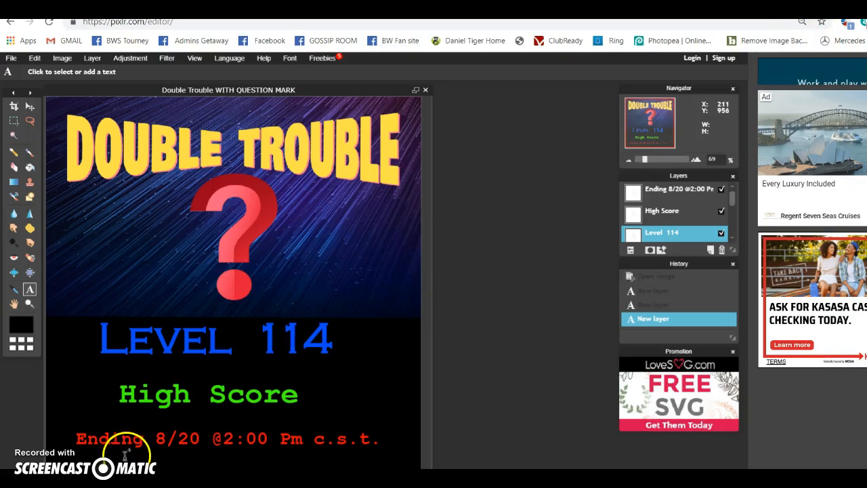